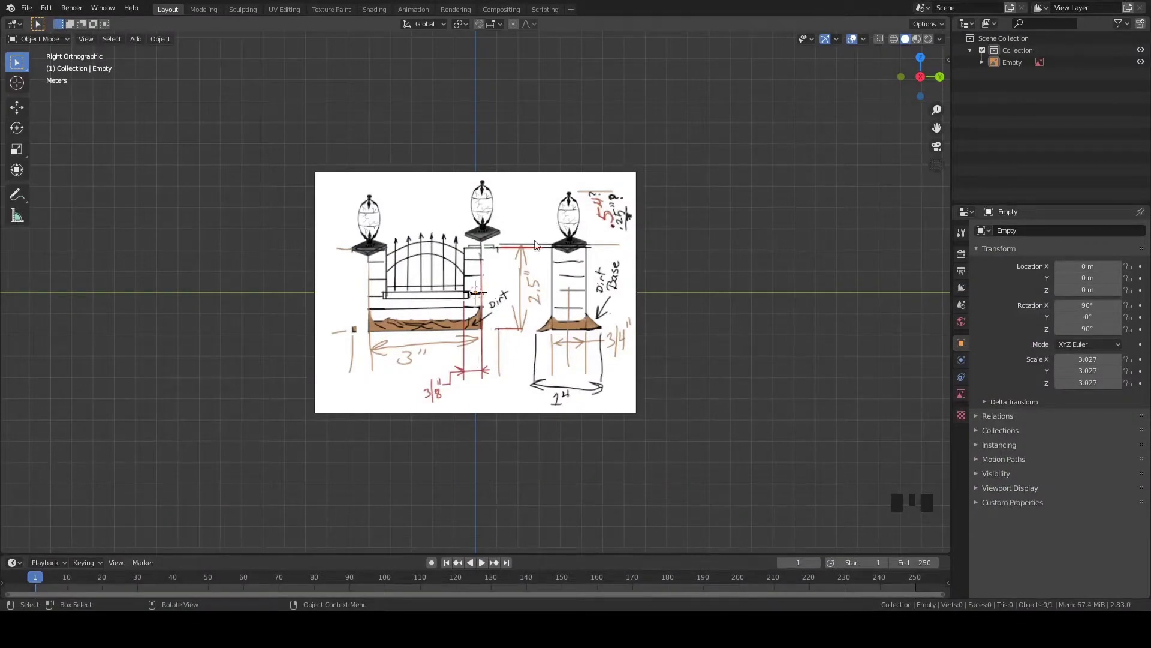
# Add a masonry wall mesh from the extra objects using Wall Factory.
pyautogui.hotkey('shift', 'a')
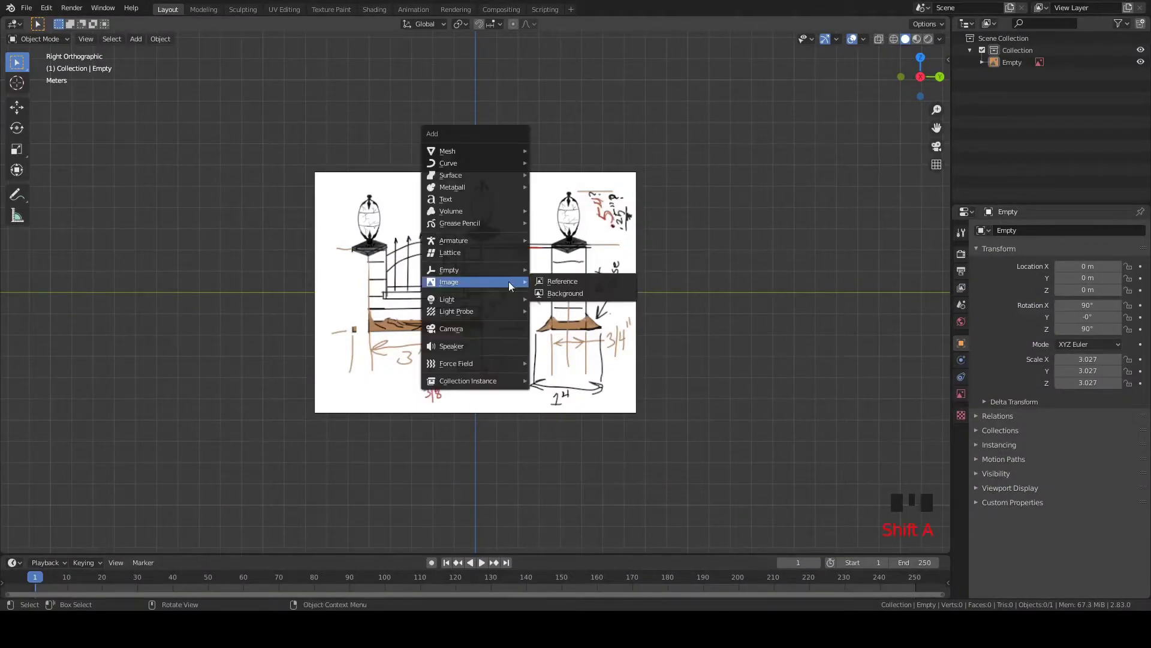
pyautogui.moveTo(485, 155)
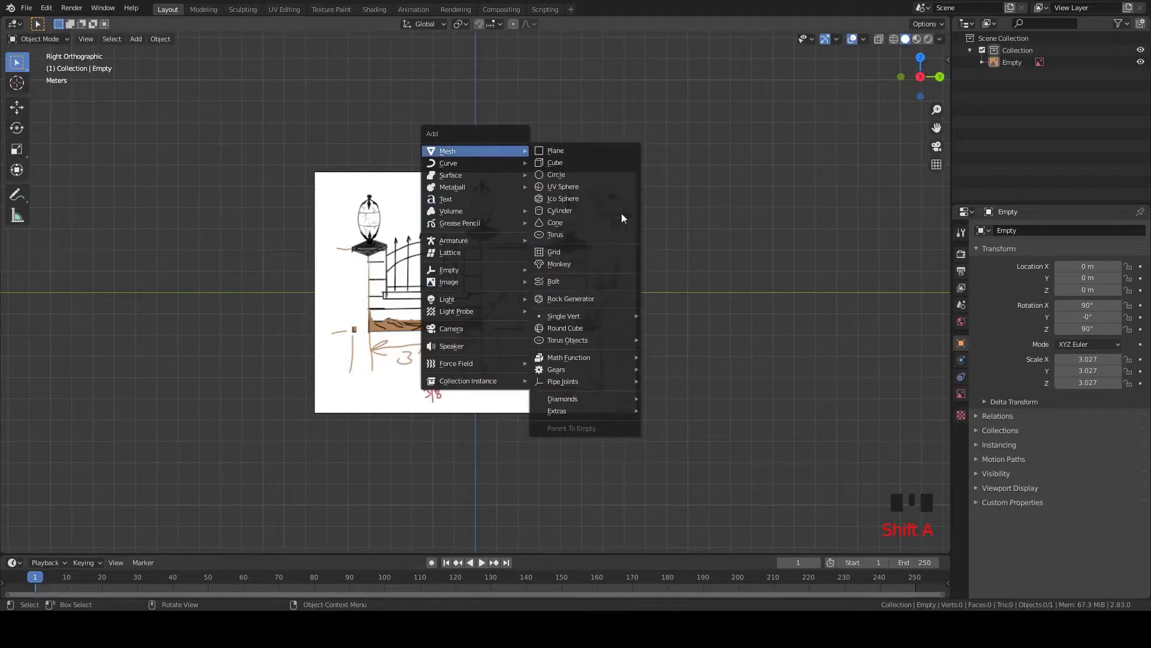
pyautogui.moveTo(619, 402)
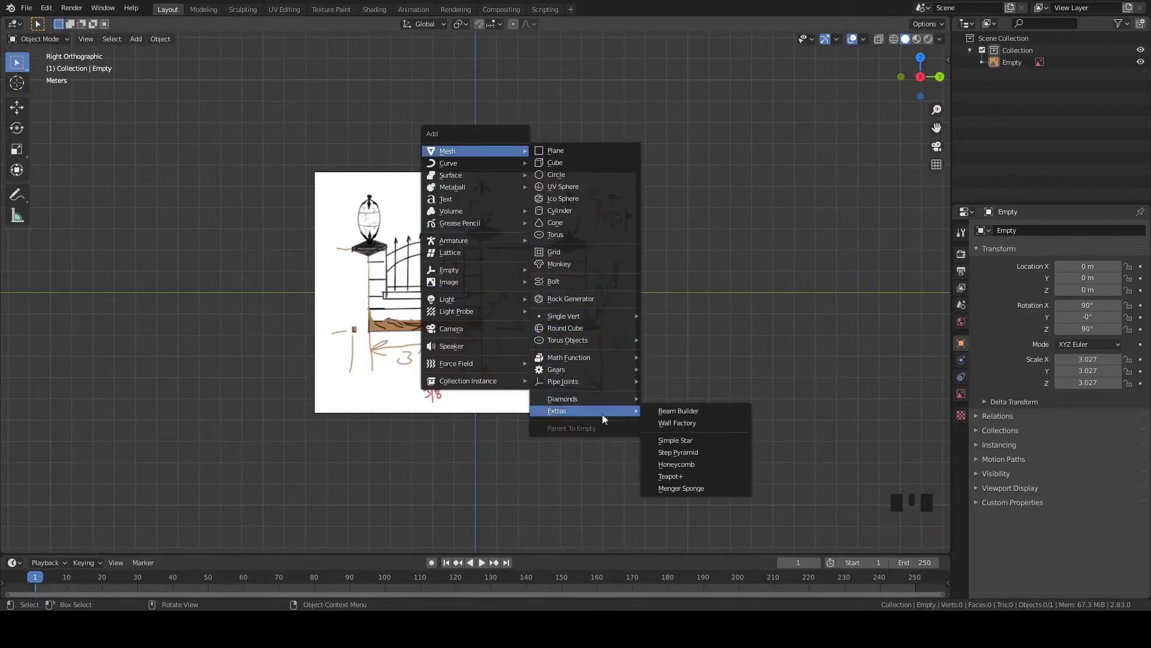
pyautogui.click(678, 424)
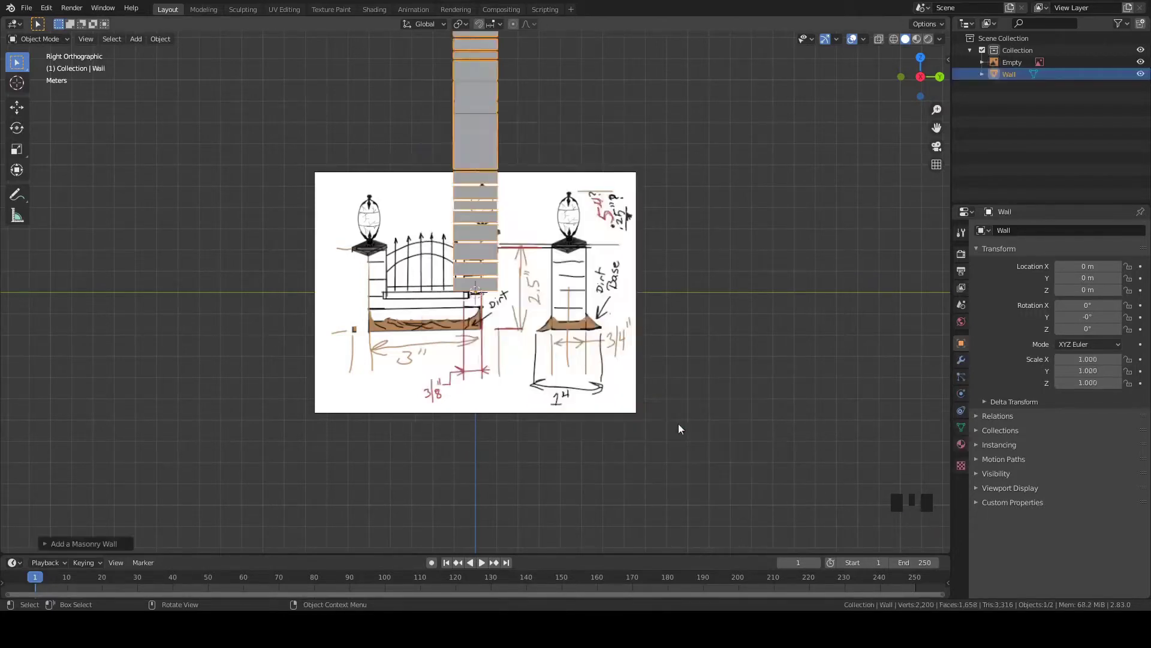
pyautogui.moveTo(486, 294); pyautogui.dragTo(531, 361, button='middle')
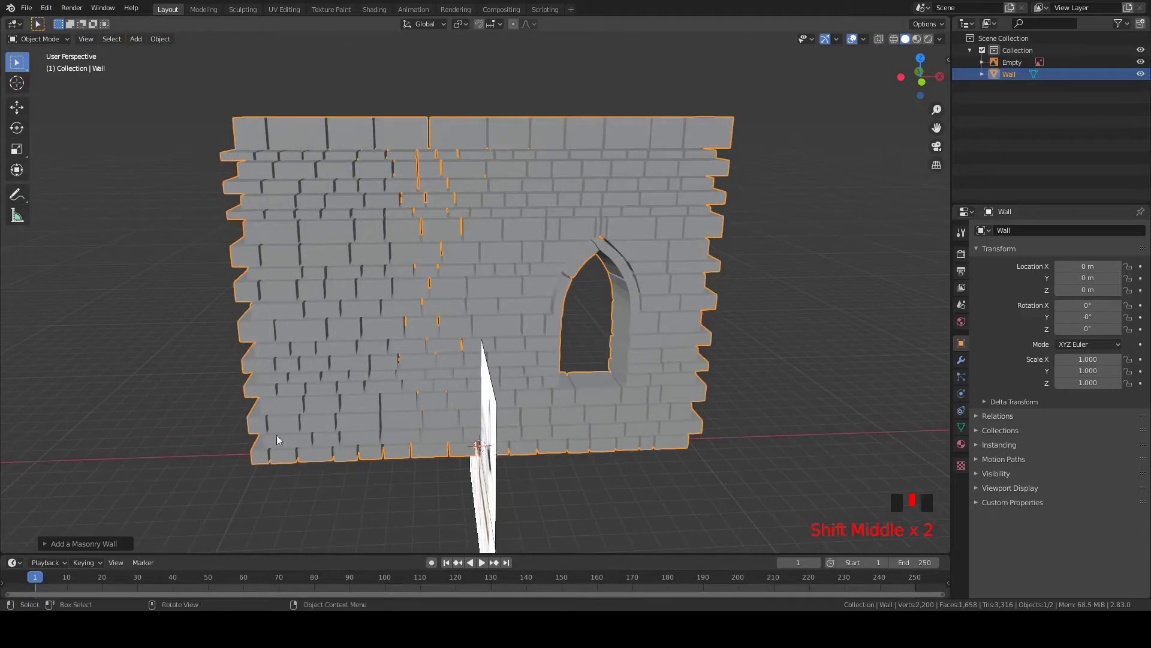
# Configure the wall with block width 1.17, edging 0.00, merged blocks, and an opening 12.73 wide and 11.21 high with bottom 9.11.
pyautogui.click(80, 542)
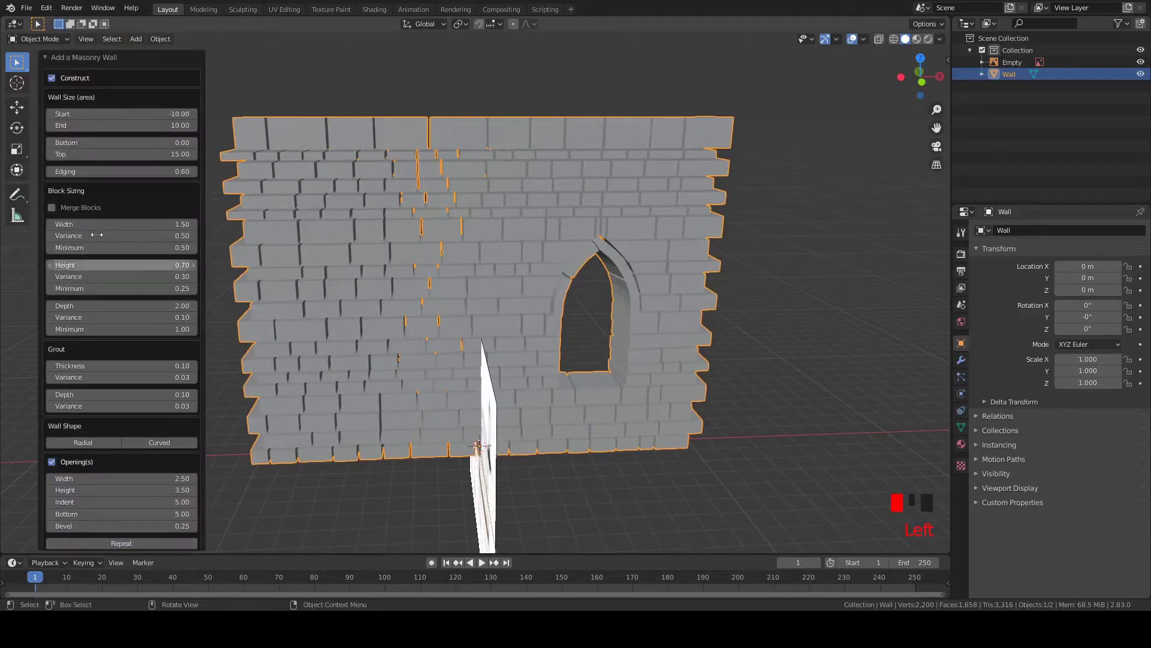
pyautogui.moveTo(117, 224); pyautogui.dragTo(96, 235)
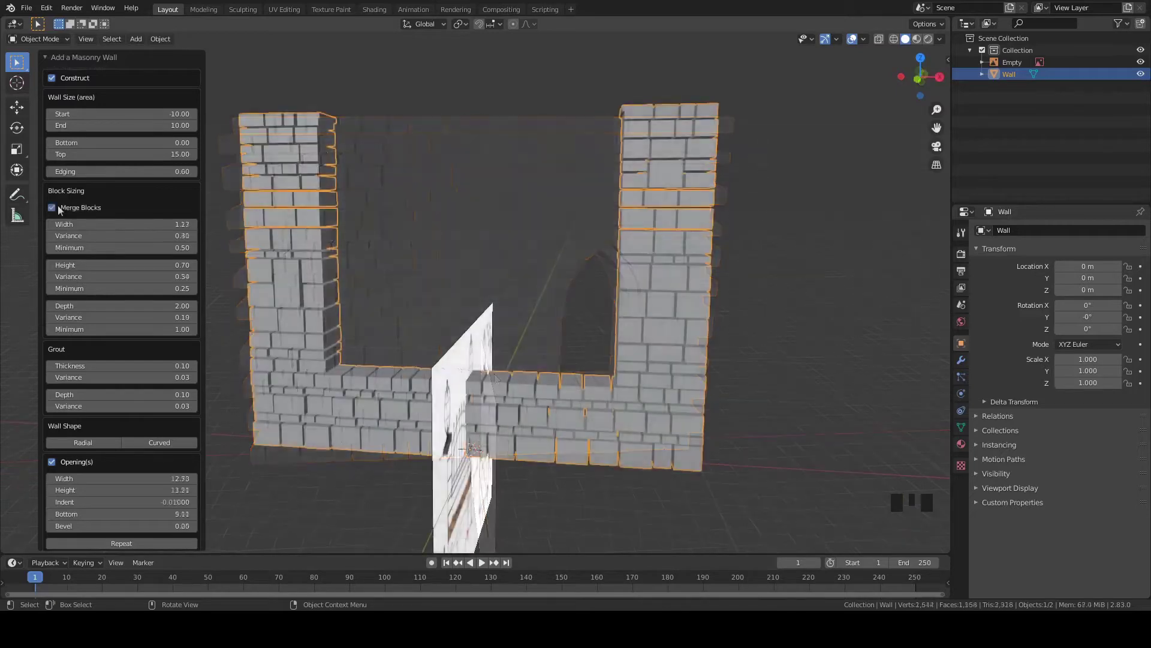
pyautogui.click(53, 208)
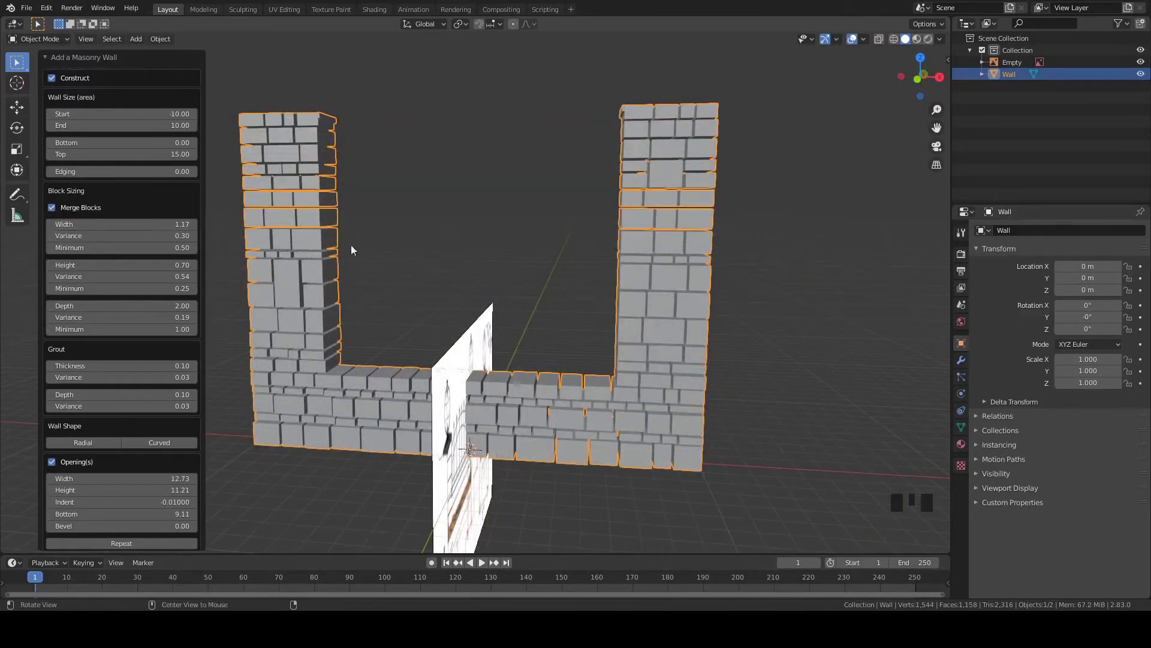
pyautogui.moveTo(386, 259); pyautogui.dragTo(326, 266, button='middle')
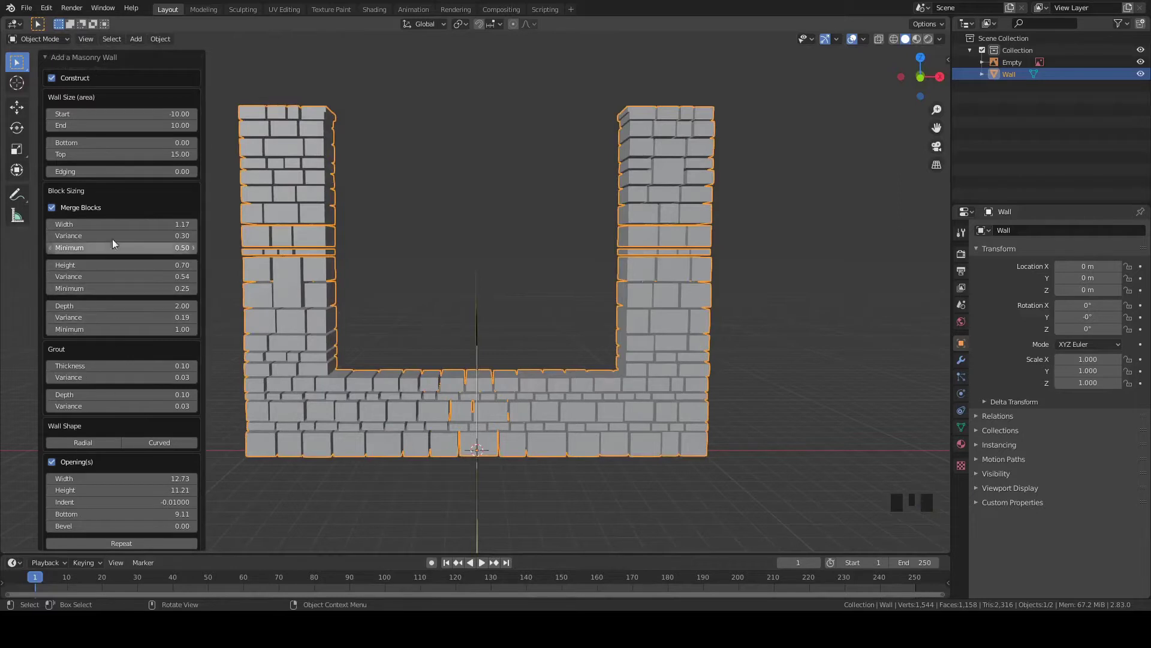
# Toggle Merge Blocks repeatedly to regenerate the wall's random block layout, leaving the option enabled.
pyautogui.click(65, 209)
pyautogui.click(64, 208)
pyautogui.click(65, 208)
pyautogui.click(65, 209)
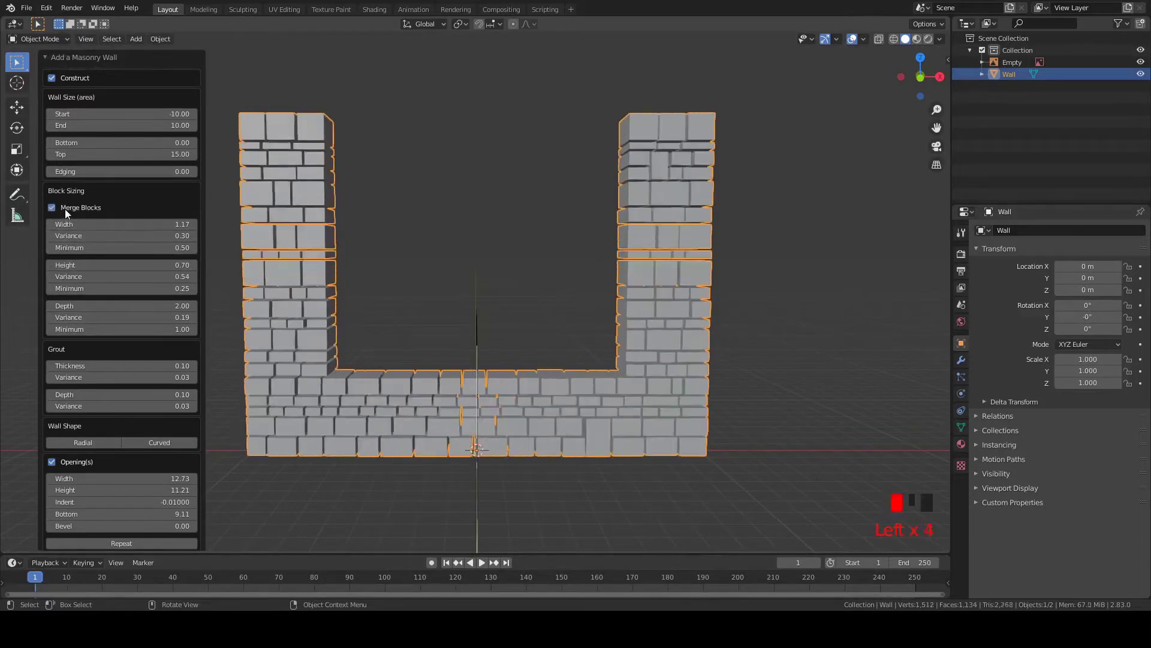
pyautogui.click(64, 208)
pyautogui.click(64, 209)
pyautogui.click(65, 209)
pyautogui.click(65, 209)
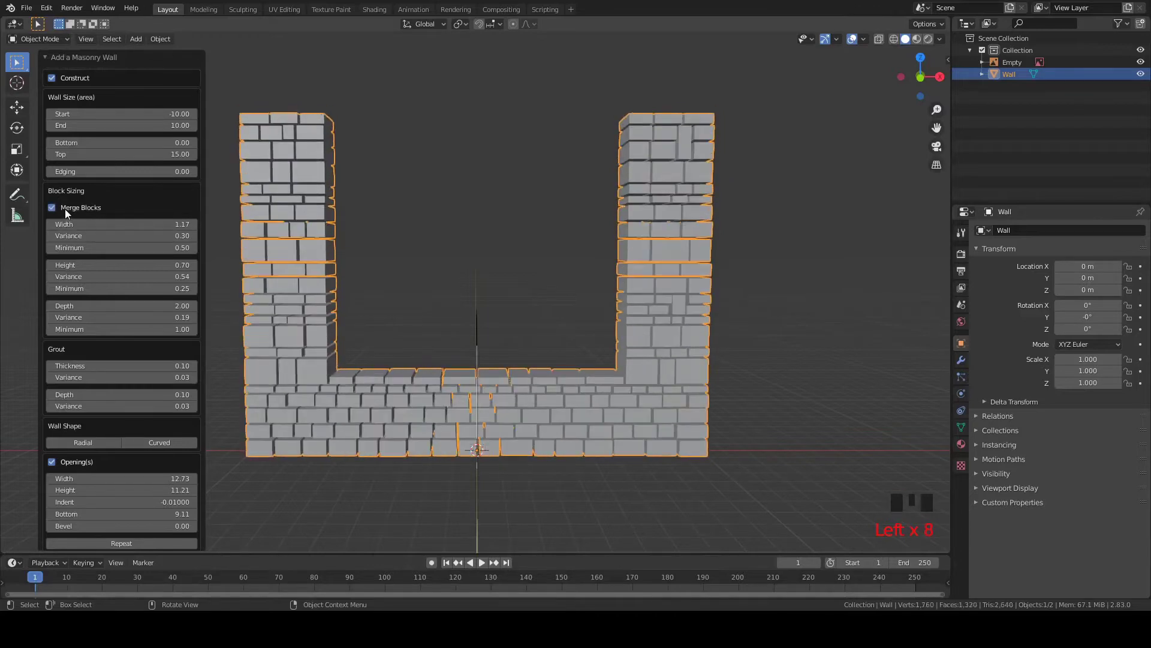
pyautogui.click(65, 209)
pyautogui.click(65, 208)
pyautogui.click(64, 208)
pyautogui.click(65, 208)
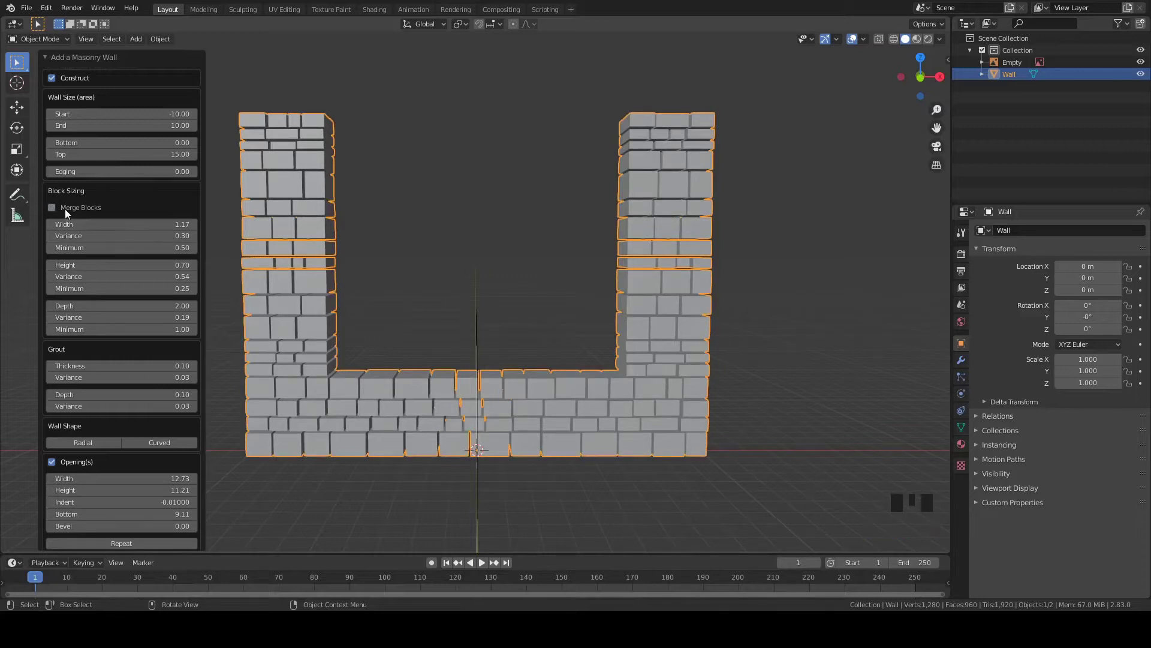
pyautogui.click(64, 209)
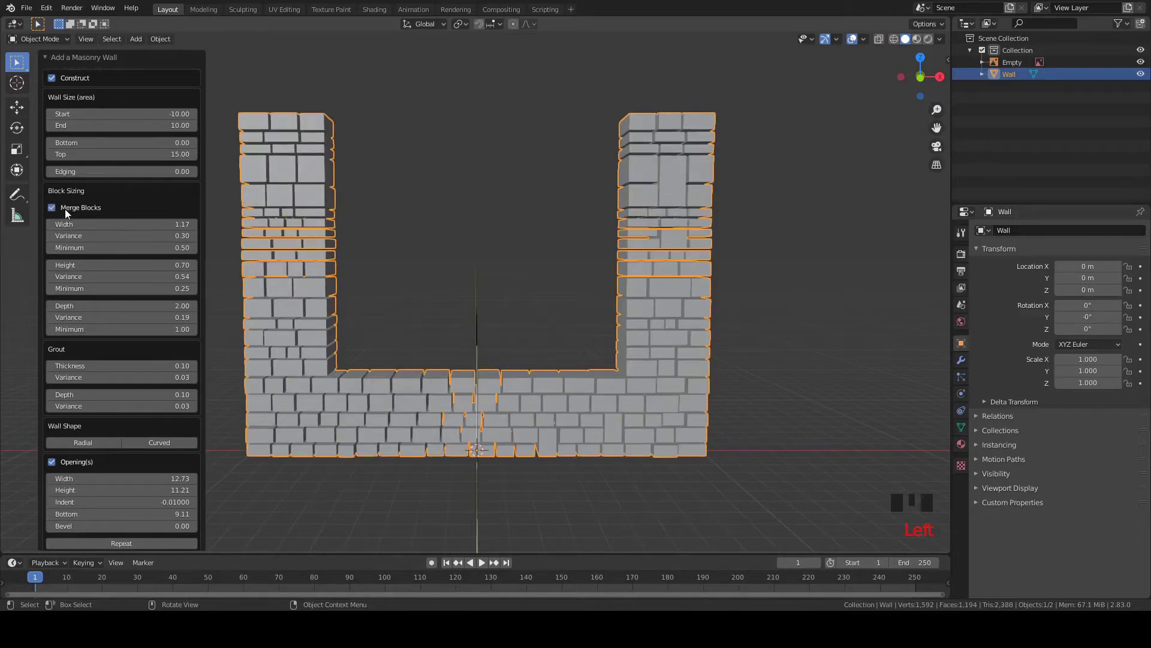
pyautogui.click(65, 209)
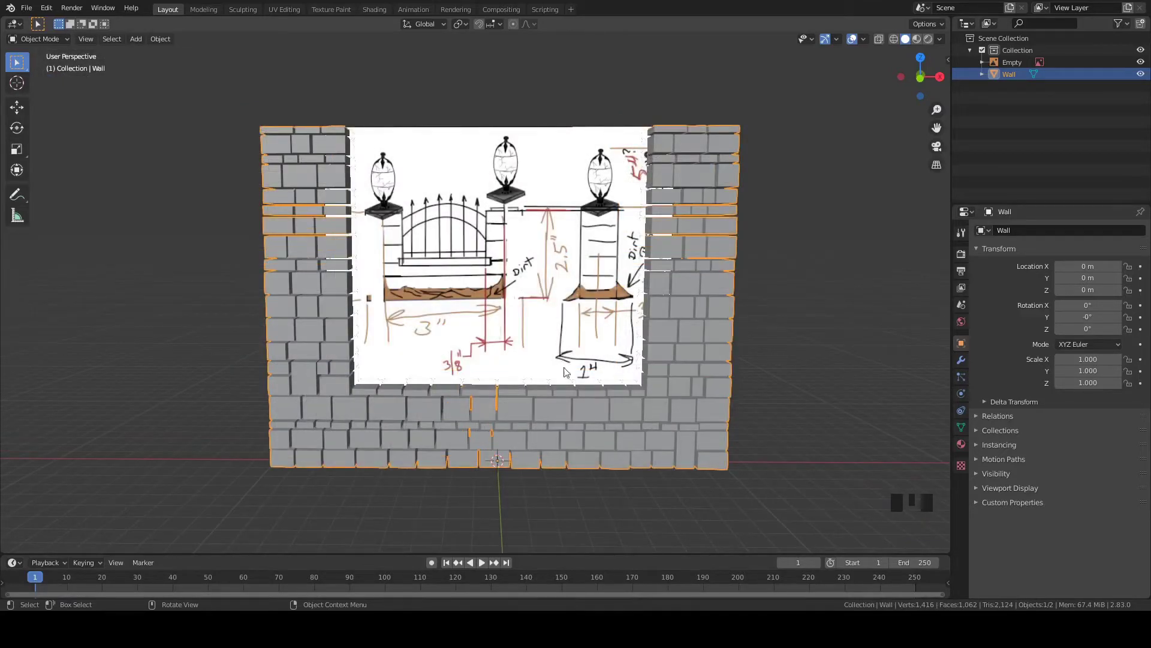
# Enlarge all of the wall's blocks with Shrink/Fatten at an offset of about -0.167 m so the gaps between them close.
pyautogui.moveTo(407, 317); pyautogui.dragTo(447, 239, button='middle')
pyautogui.scroll(2, 430, 304)
pyautogui.scroll(3, 429, 304)
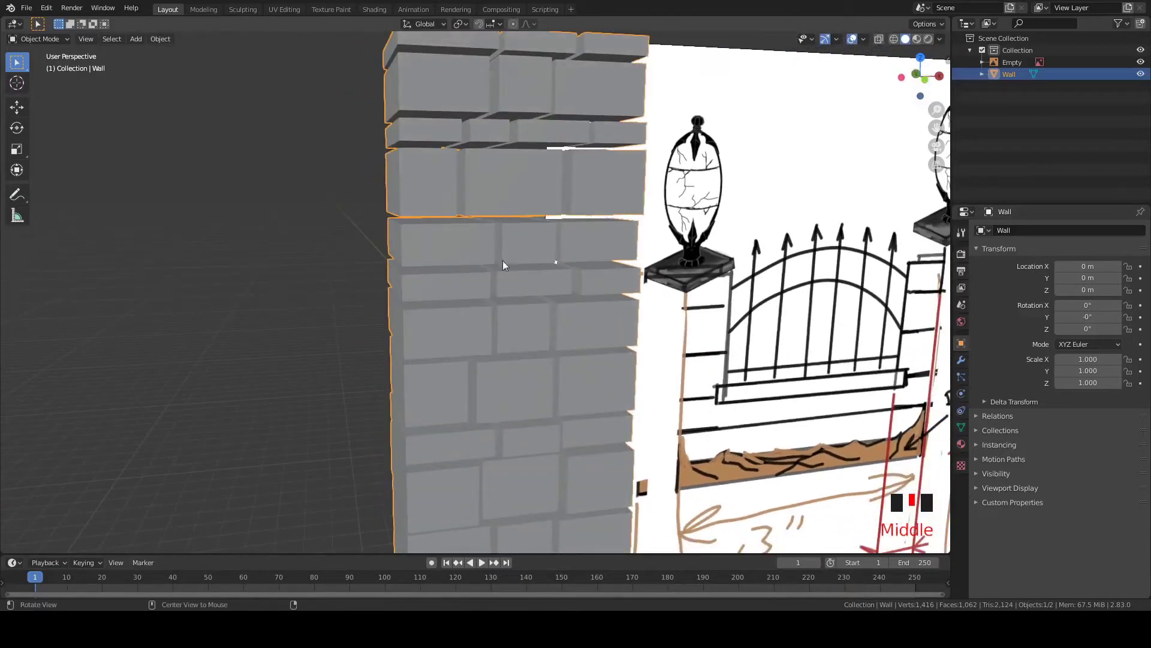
pyautogui.moveTo(503, 264); pyautogui.dragTo(379, 312, button='middle')
pyautogui.click(379, 312)
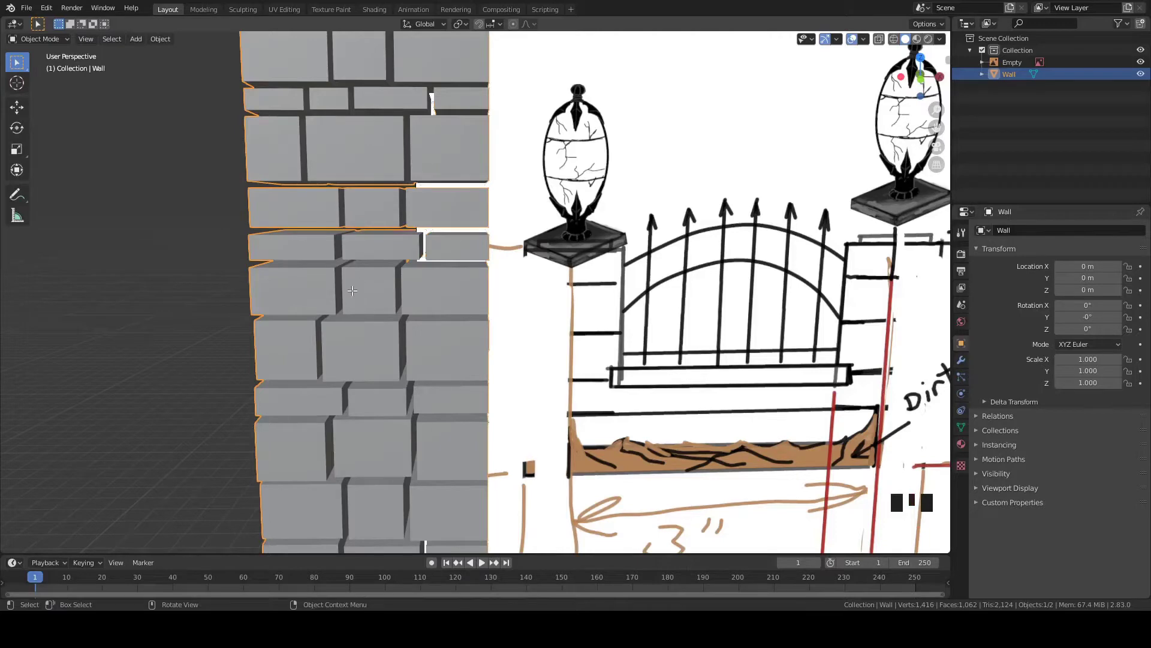
pyautogui.press('Tab')
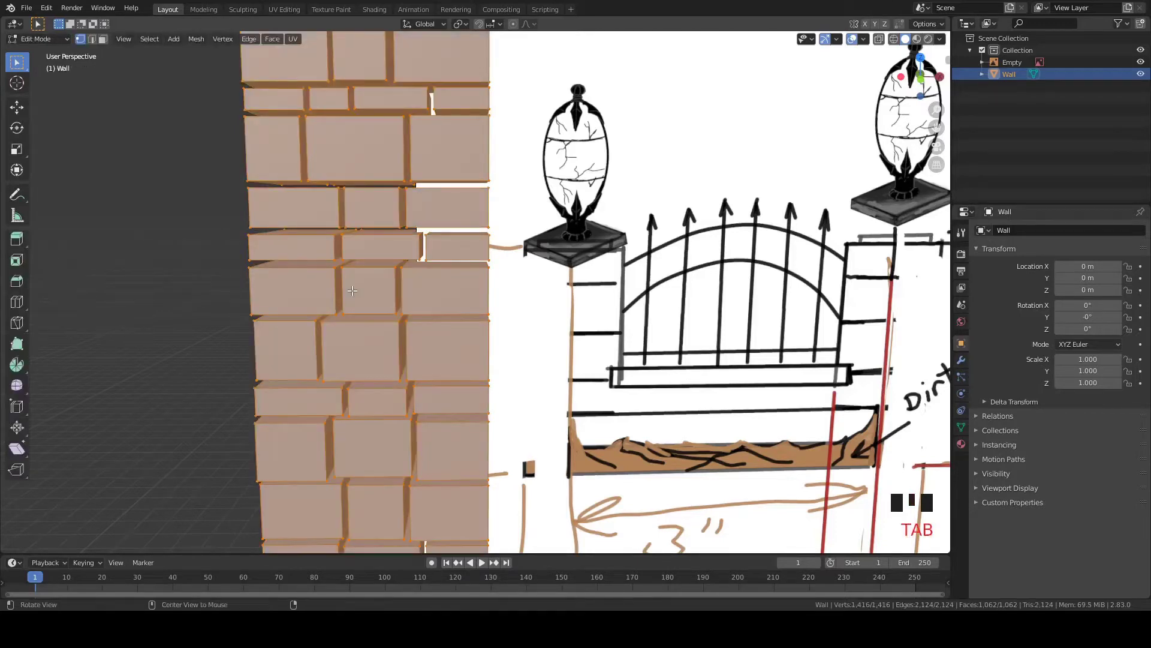
pyautogui.hotkey('alt', 's')
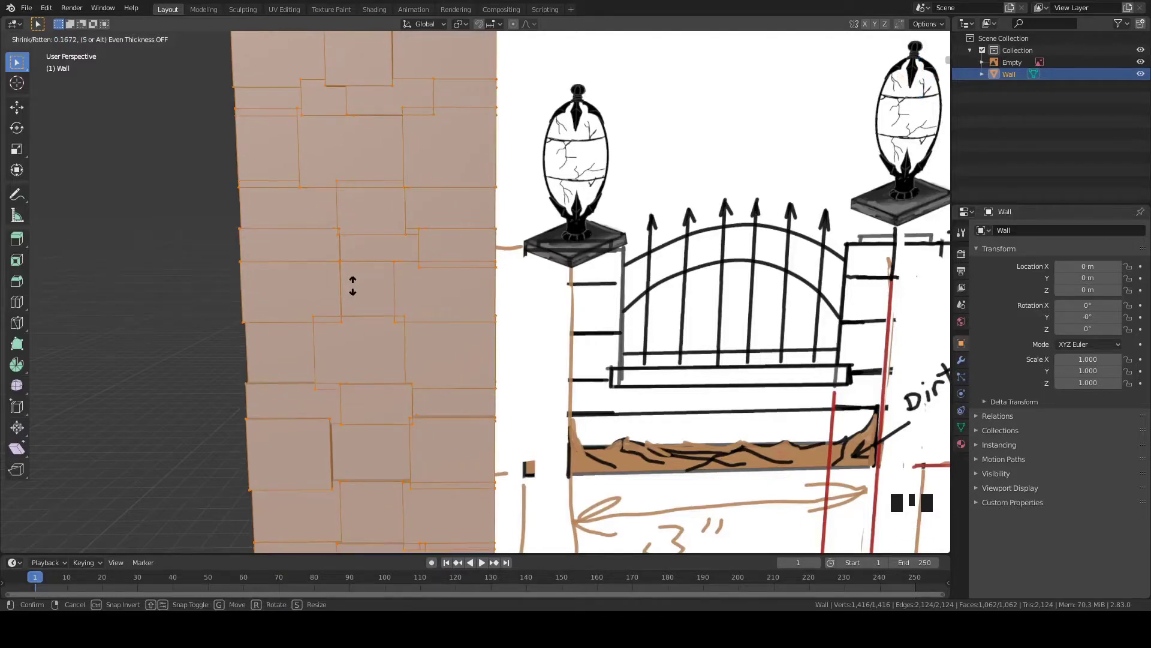
pyautogui.click(353, 286)
pyautogui.scroll(-2, 353, 286)
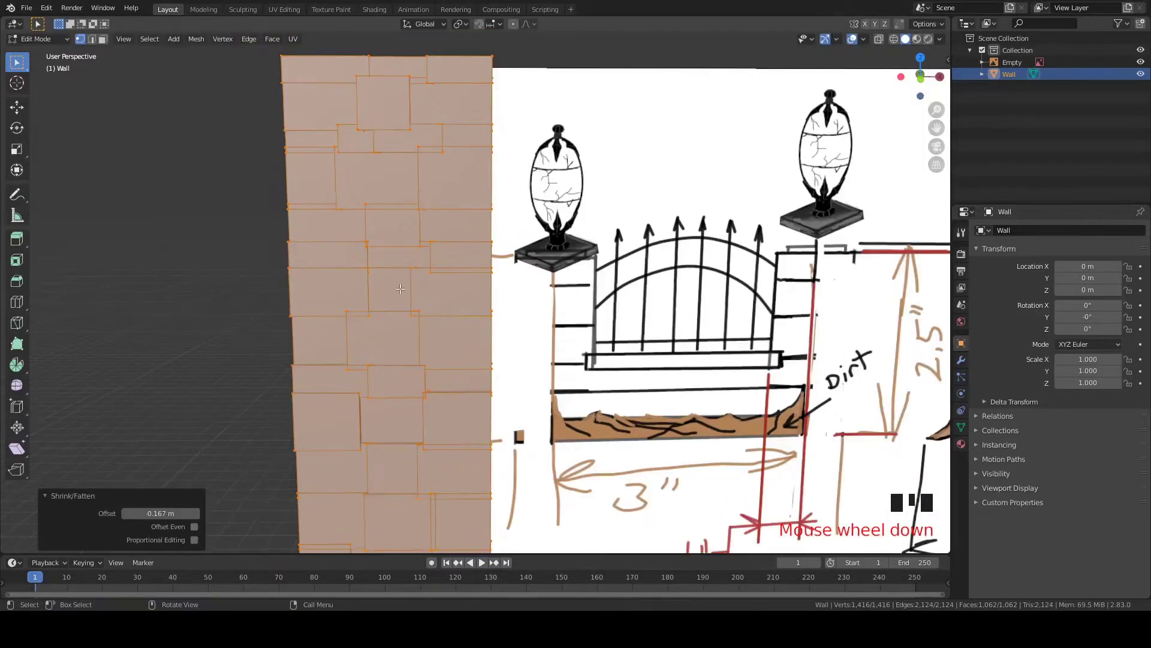
pyautogui.keyDown('shift'); pyautogui.moveTo(400, 289); pyautogui.dragTo(421, 255, button='middle'); pyautogui.keyUp('shift')
pyautogui.moveTo(597, 342)
pyautogui.keyDown('shift'); pyautogui.mouseDown(button='middle')
pyautogui.moveTo(578, 294)
pyautogui.moveTo(331, 157)
pyautogui.mouseUp(button='middle'); pyautogui.keyUp('shift')
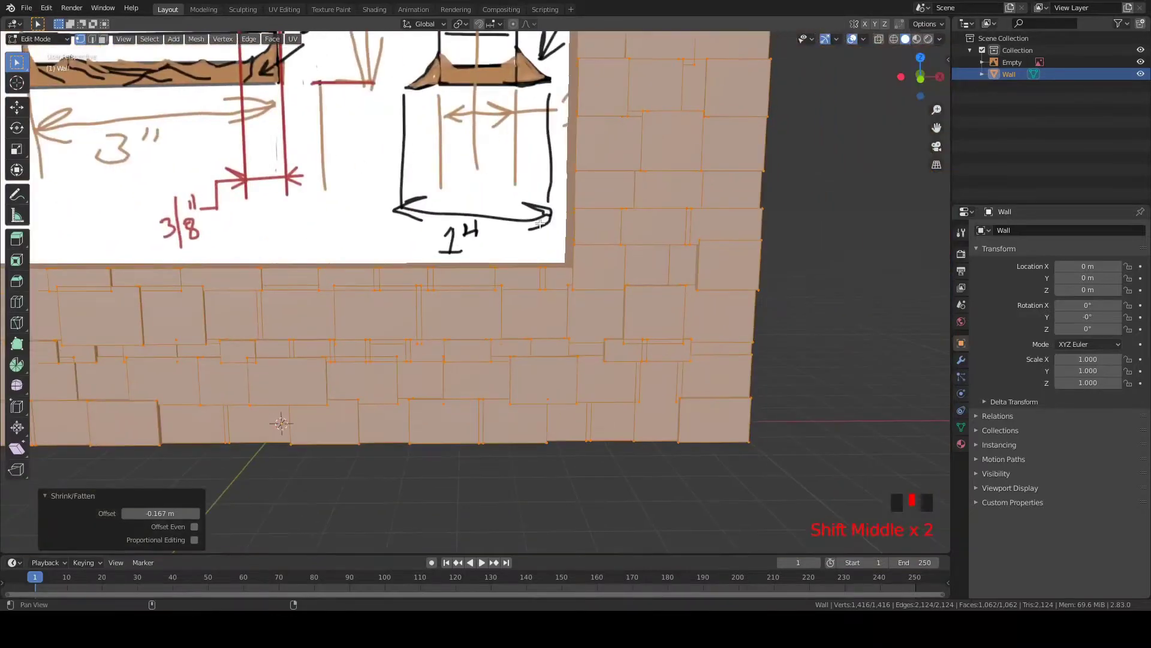
pyautogui.moveTo(518, 190)
pyautogui.mouseDown(button='middle')
pyautogui.moveTo(509, 299)
pyautogui.moveTo(461, 216)
pyautogui.mouseUp(button='middle')
# Sketch freehand annotation marks over the wall's lower corner, and return to the selection tool.
pyautogui.click(16, 194)
pyautogui.scroll(5, 617, 246)
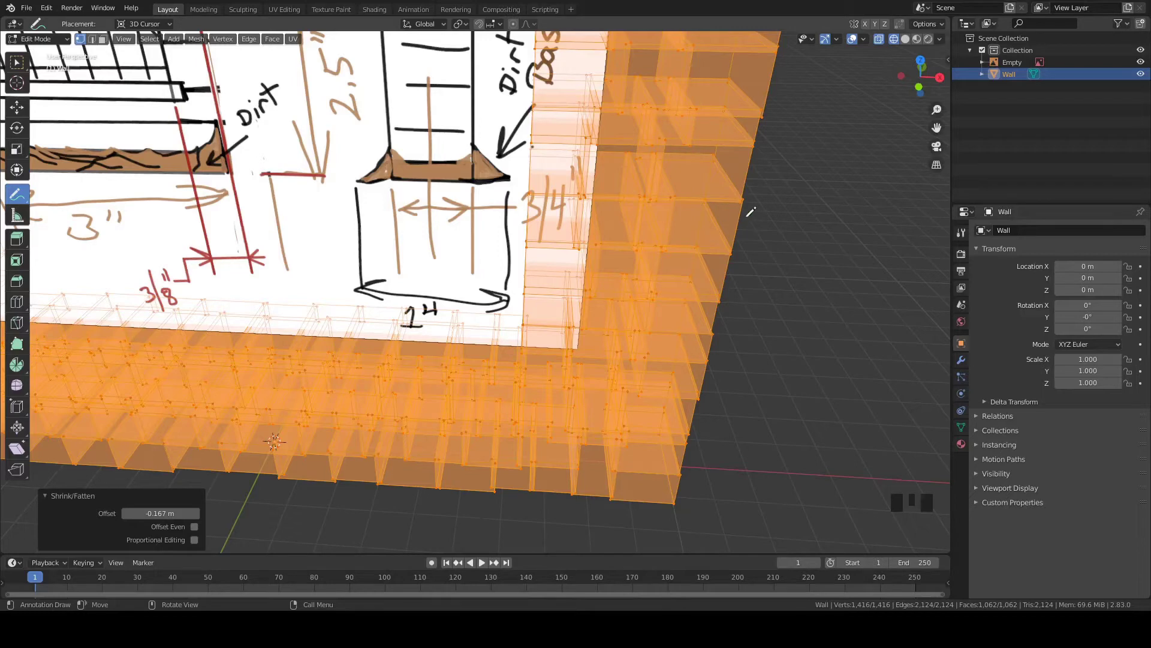
pyautogui.moveTo(458, 302)
pyautogui.mouseDown()
pyautogui.moveTo(475, 260)
pyautogui.moveTo(516, 280)
pyautogui.moveTo(581, 218)
pyautogui.moveTo(623, 263)
pyautogui.moveTo(652, 251)
pyautogui.moveTo(657, 230)
pyautogui.moveTo(673, 255)
pyautogui.mouseUp()
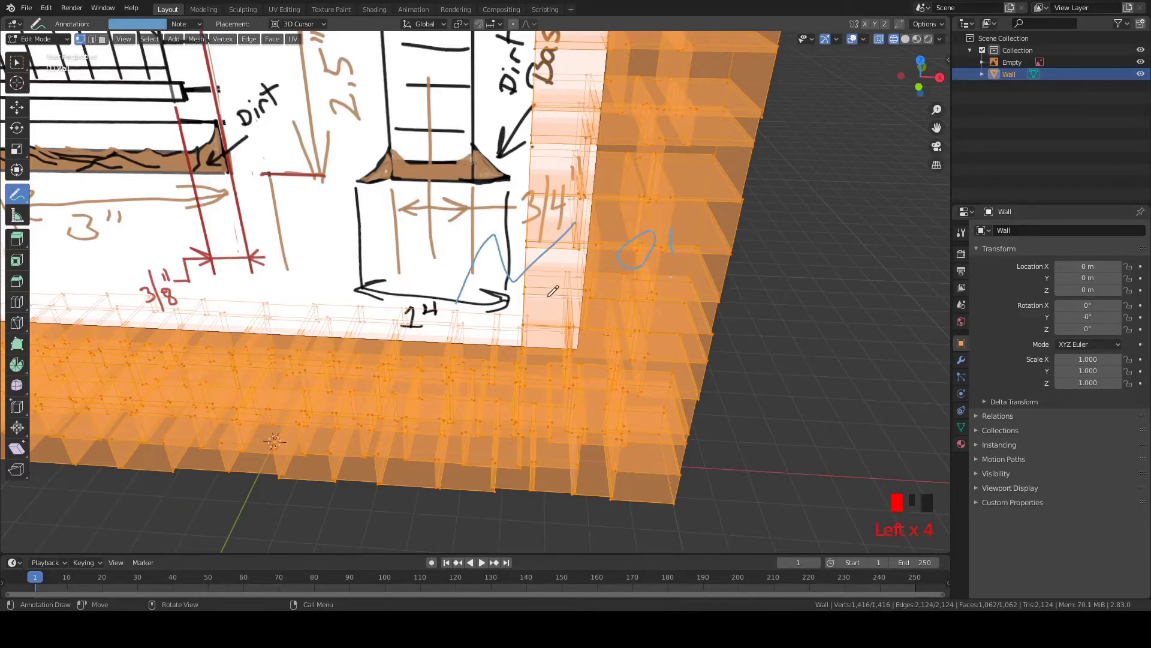
pyautogui.press('w')
# Separate the wall mesh by loose parts so every block is its own object.
pyautogui.moveTo(698, 288); pyautogui.dragTo(627, 294, button='middle')
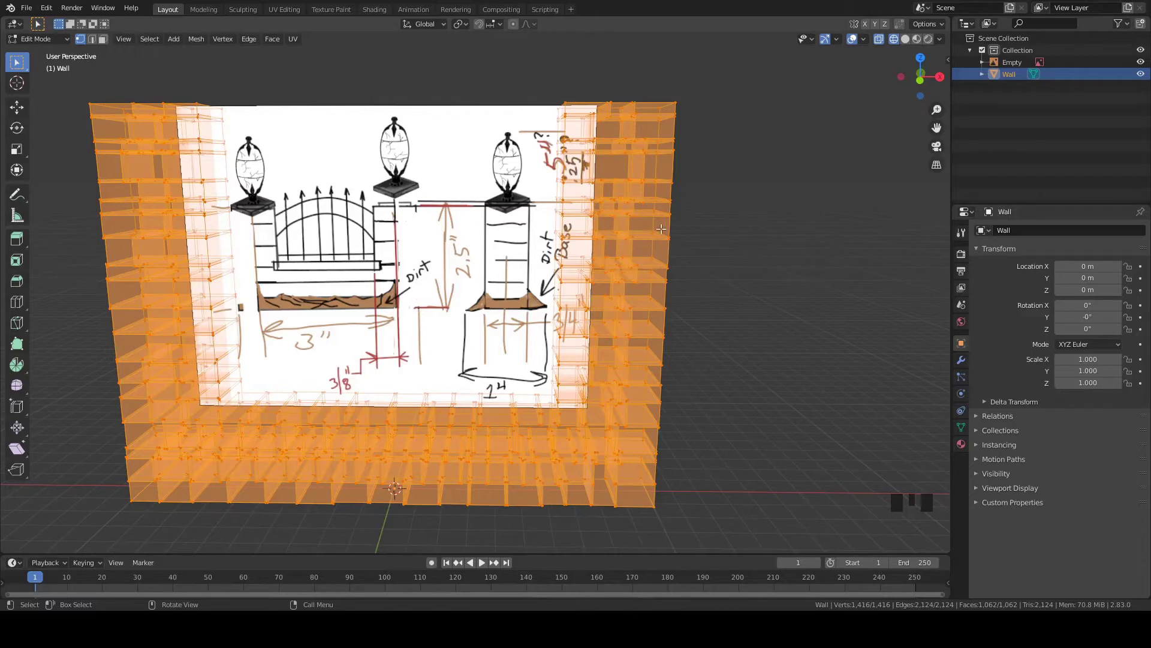
pyautogui.press('p')
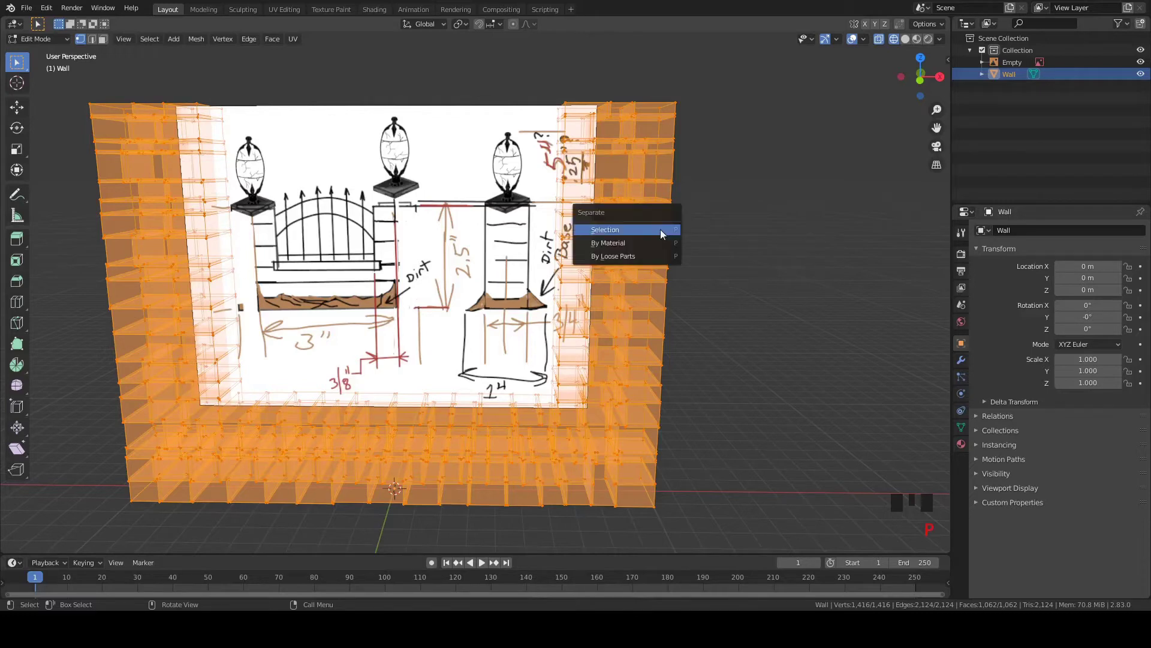
pyautogui.click(642, 257)
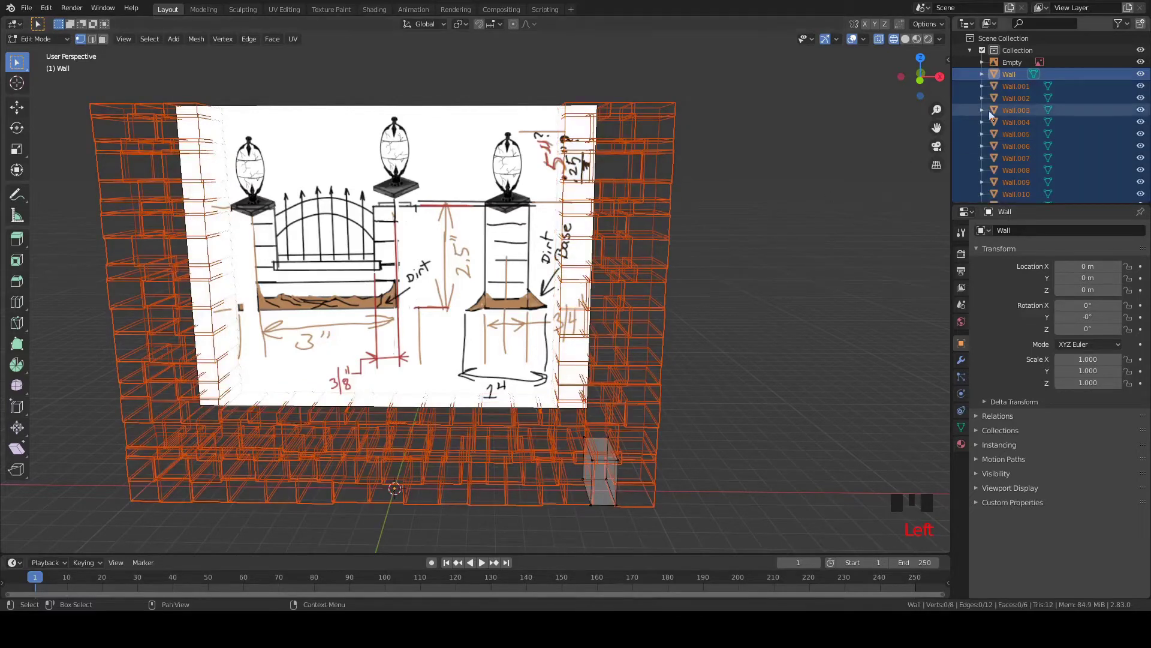
pyautogui.scroll(-10, 998, 110)
pyautogui.scroll(-16, 1002, 110)
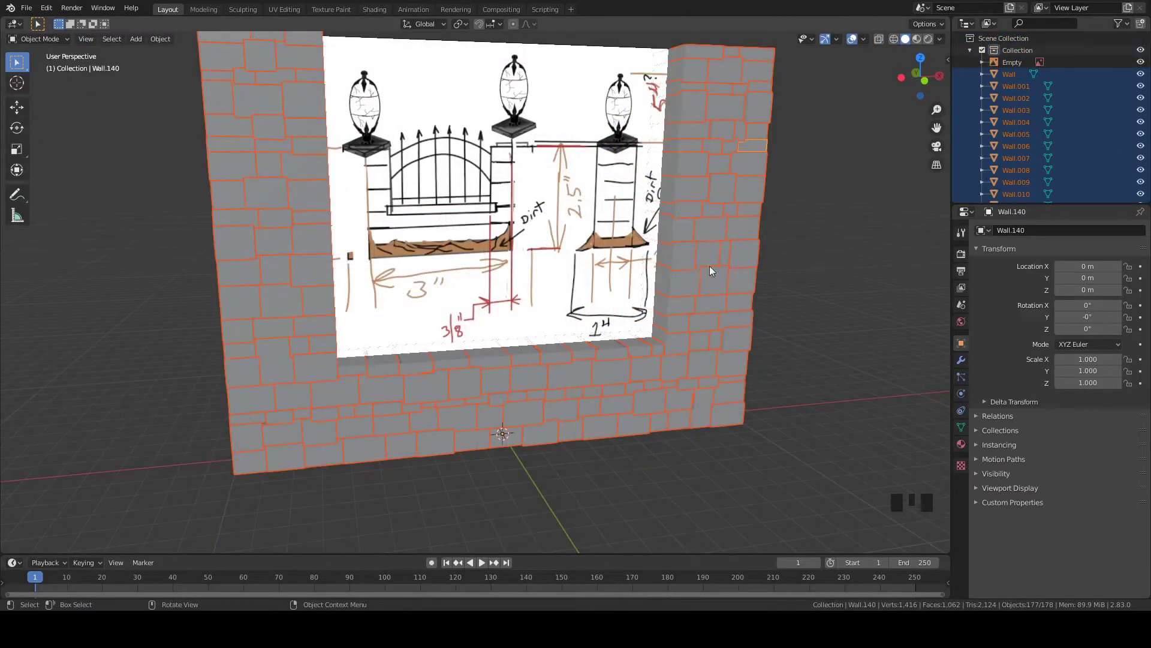
# Bevel the edges of all the separated wall blocks together with a 0.152 m offset and 3 segments.
pyautogui.press('Tab')
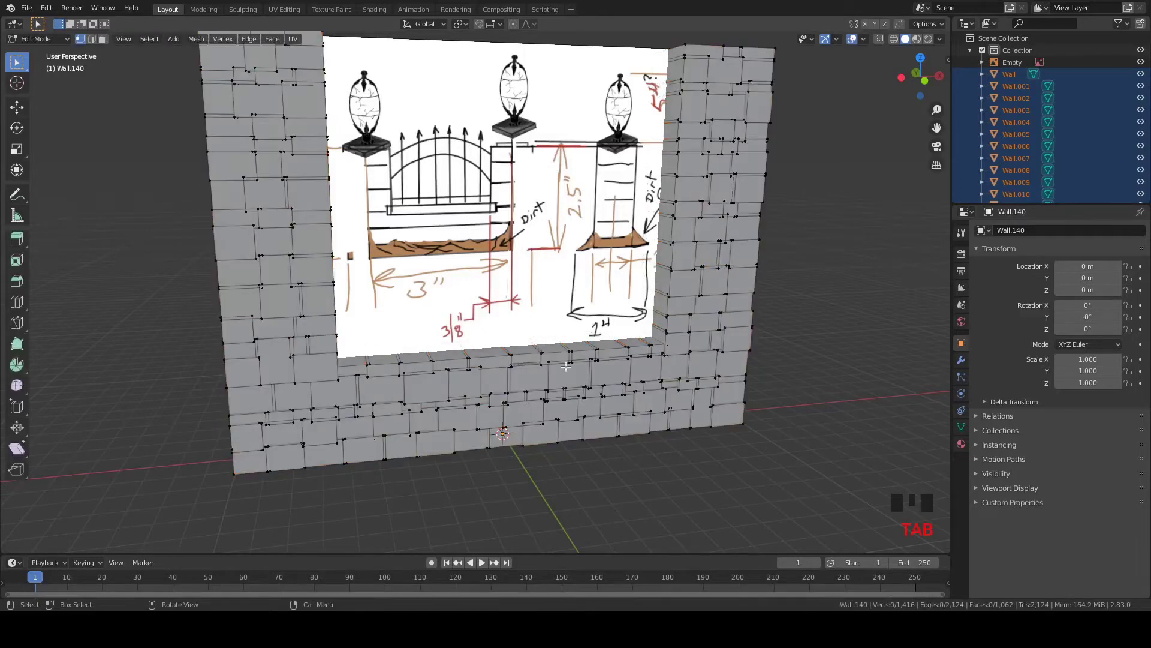
pyautogui.press('a')
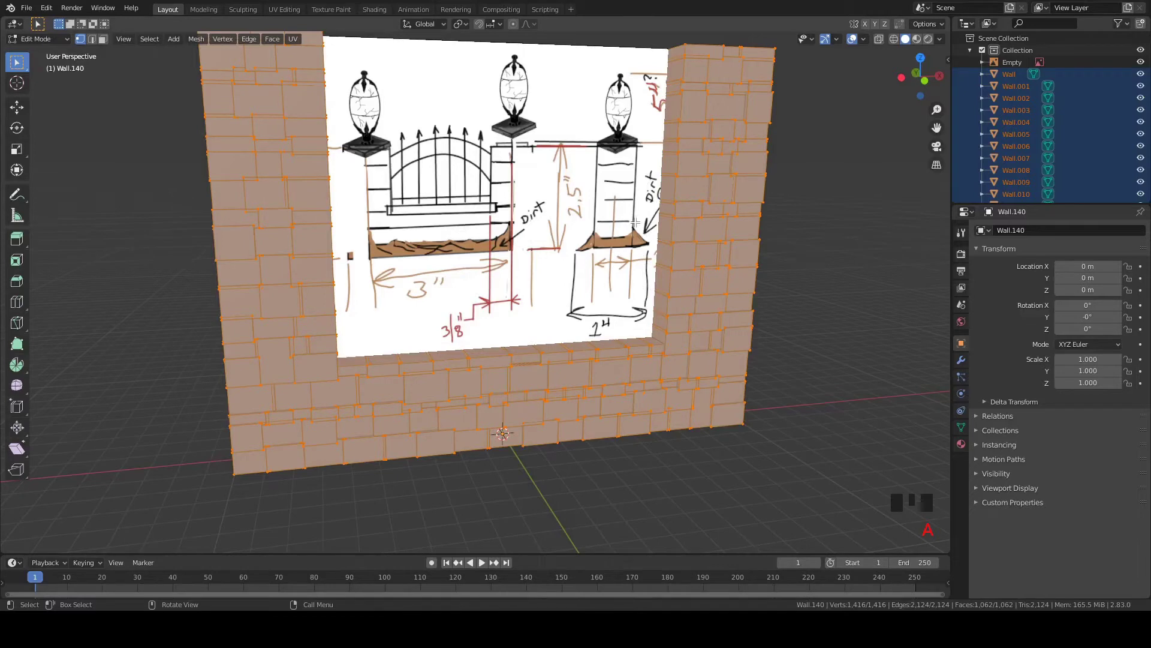
pyautogui.hotkey('ctrl', 'b')
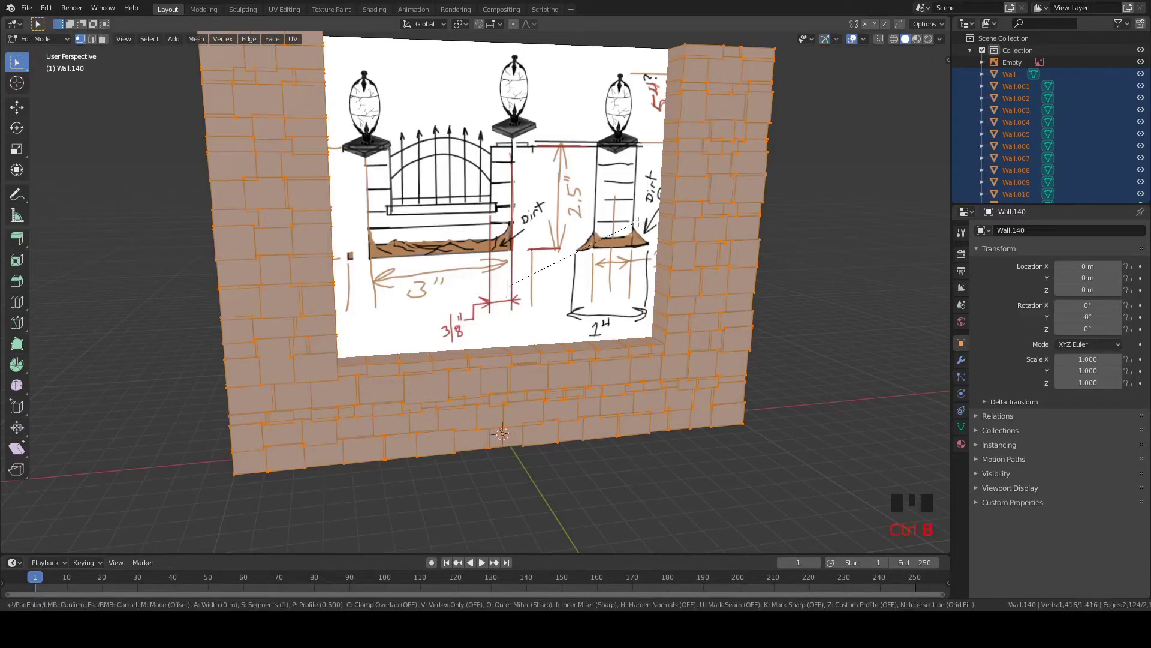
pyautogui.scroll(2, 643, 222)
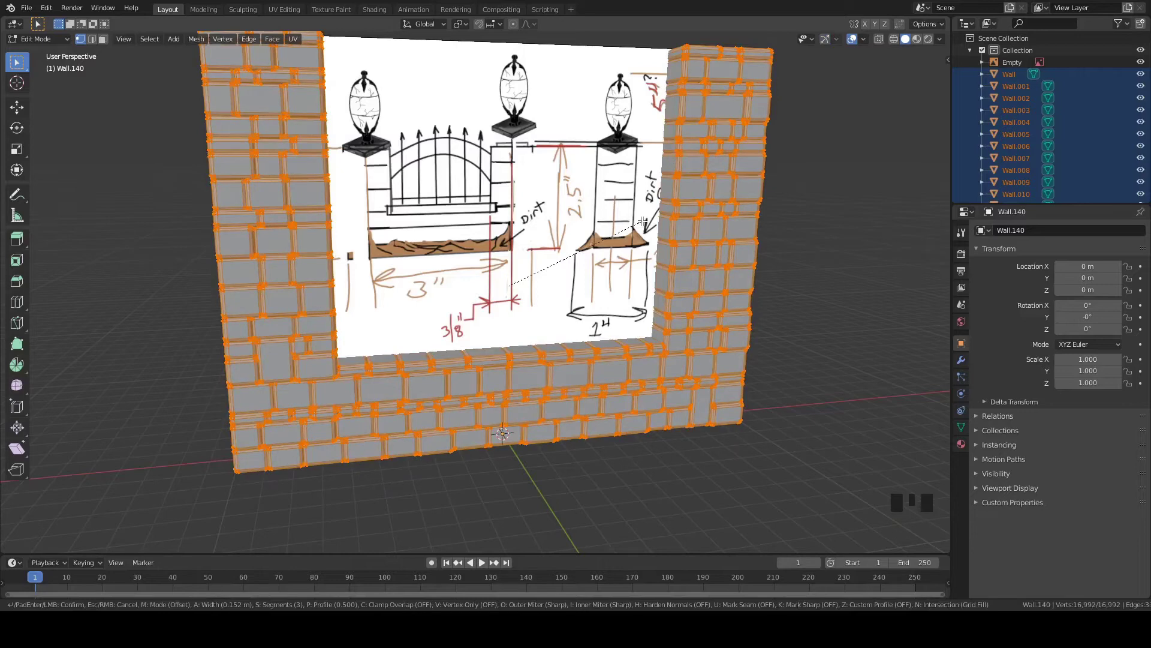
pyautogui.click(643, 222)
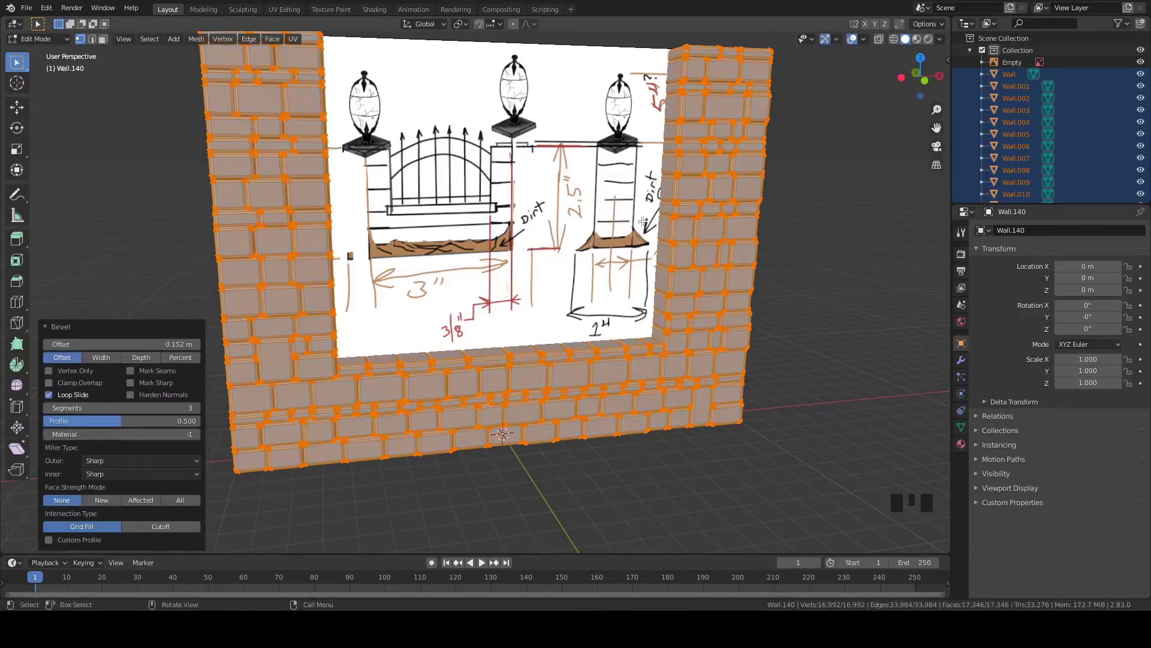
pyautogui.press('Tab')
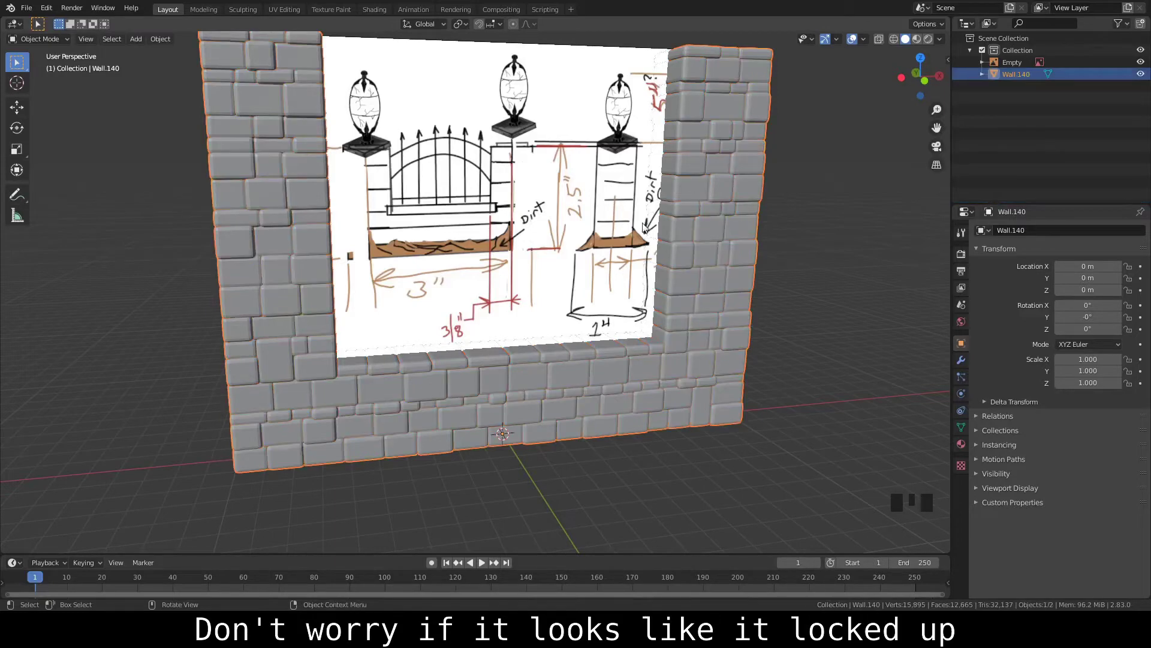
# Examine the outside and interior of the combined wall for leftover geometry between the blocks.
pyautogui.moveTo(718, 198); pyautogui.dragTo(716, 166, button='middle')
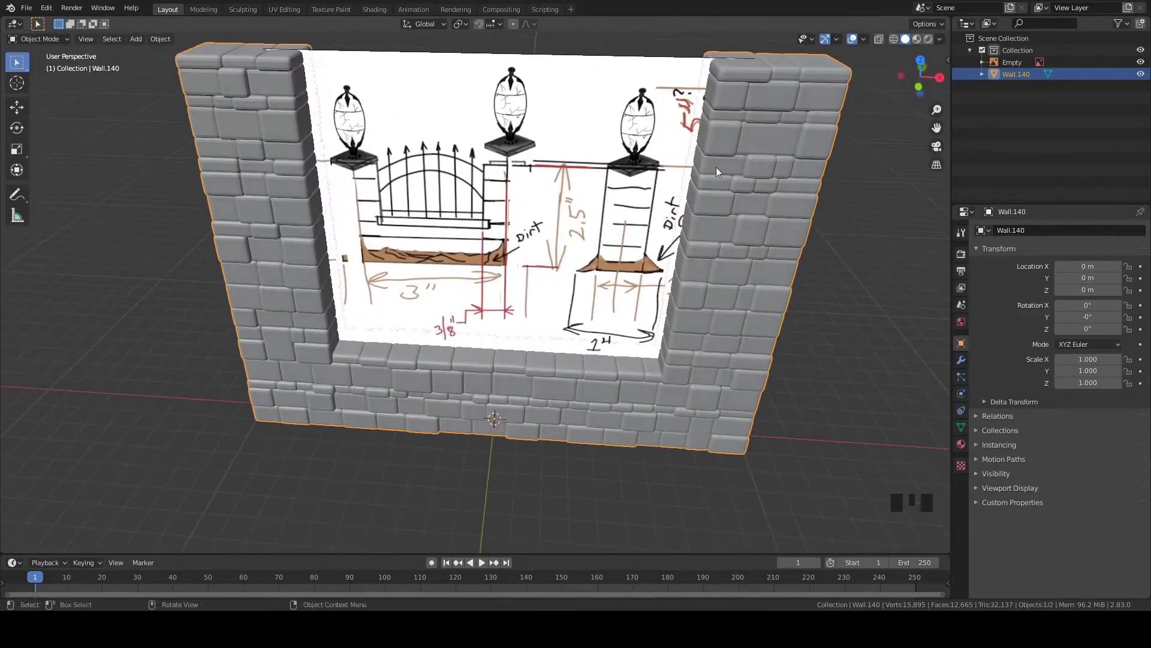
pyautogui.moveTo(766, 225); pyautogui.dragTo(572, 192, button='middle')
pyautogui.hotkey('shift', 'z')
pyautogui.moveTo(572, 192)
pyautogui.keyDown('shift'); pyautogui.mouseDown(button='middle')
pyautogui.moveTo(518, 141)
pyautogui.moveTo(522, 124)
pyautogui.moveTo(508, 213)
pyautogui.moveTo(509, 195)
pyautogui.moveTo(522, 201)
pyautogui.moveTo(524, 121)
pyautogui.moveTo(596, 106)
pyautogui.moveTo(349, 312)
pyautogui.moveTo(448, 237)
pyautogui.moveTo(381, 265)
pyautogui.moveTo(579, 227)
pyautogui.moveTo(478, 257)
pyautogui.moveTo(542, 167)
pyautogui.moveTo(500, 238)
pyautogui.moveTo(504, 218)
pyautogui.mouseUp(button='middle'); pyautogui.keyUp('shift')
pyautogui.scroll(2, 540, 157)
pyautogui.scroll(3, 517, 143)
pyautogui.hotkey('shift', 'z')
pyautogui.scroll(3, 473, 271)
pyautogui.scroll(1, 473, 271)
pyautogui.scroll(1, 500, 238)
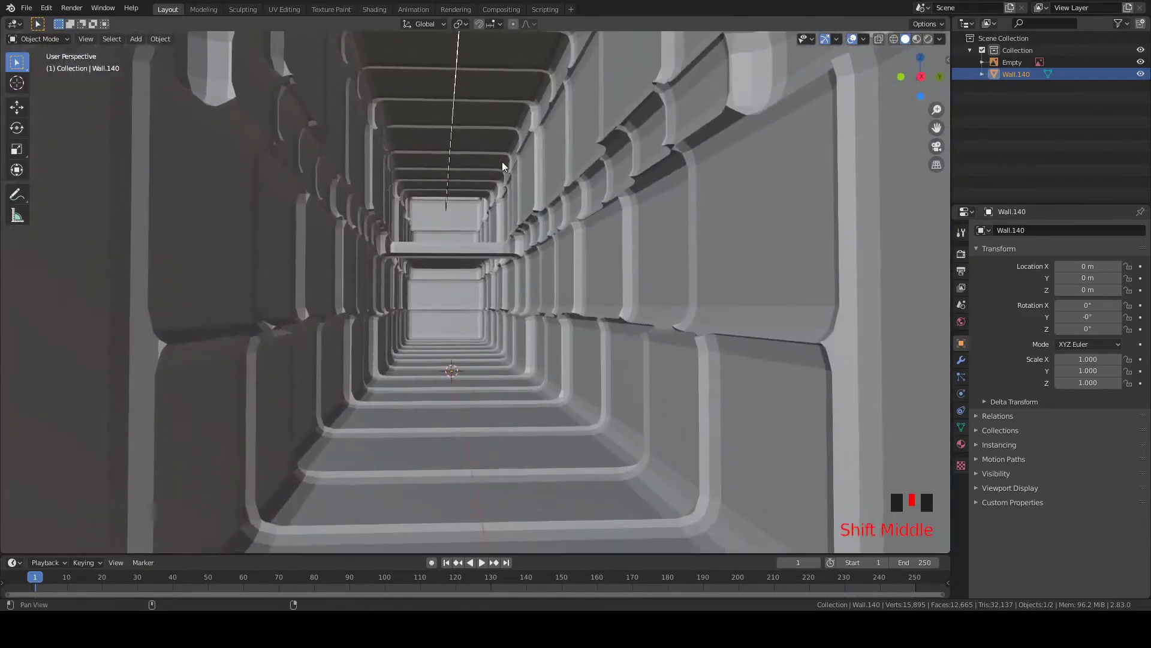
pyautogui.keyDown('shift'); pyautogui.moveTo(503, 162); pyautogui.dragTo(434, 171, button='middle'); pyautogui.keyUp('shift')
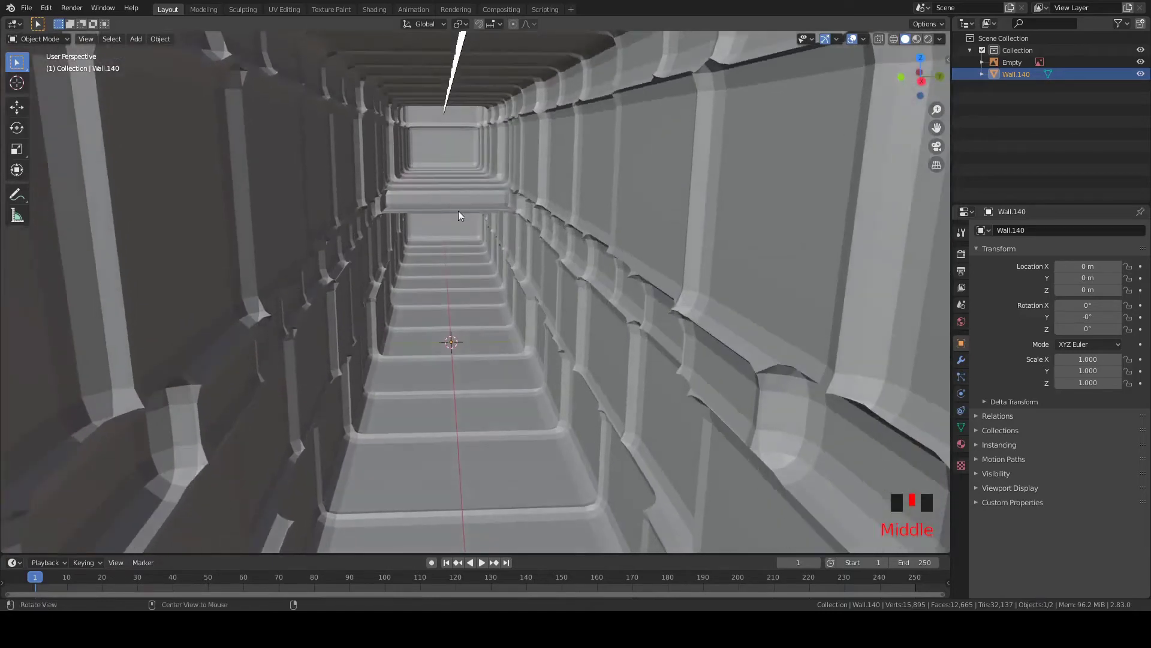
# Examine the pillar's outer face and the wall's hollow interior for stray geometry at the block joints.
pyautogui.keyDown('shift'); pyautogui.moveTo(458, 211); pyautogui.dragTo(412, 231, button='middle'); pyautogui.keyUp('shift')
pyautogui.scroll(-6, 505, 277)
pyautogui.scroll(5, 505, 278)
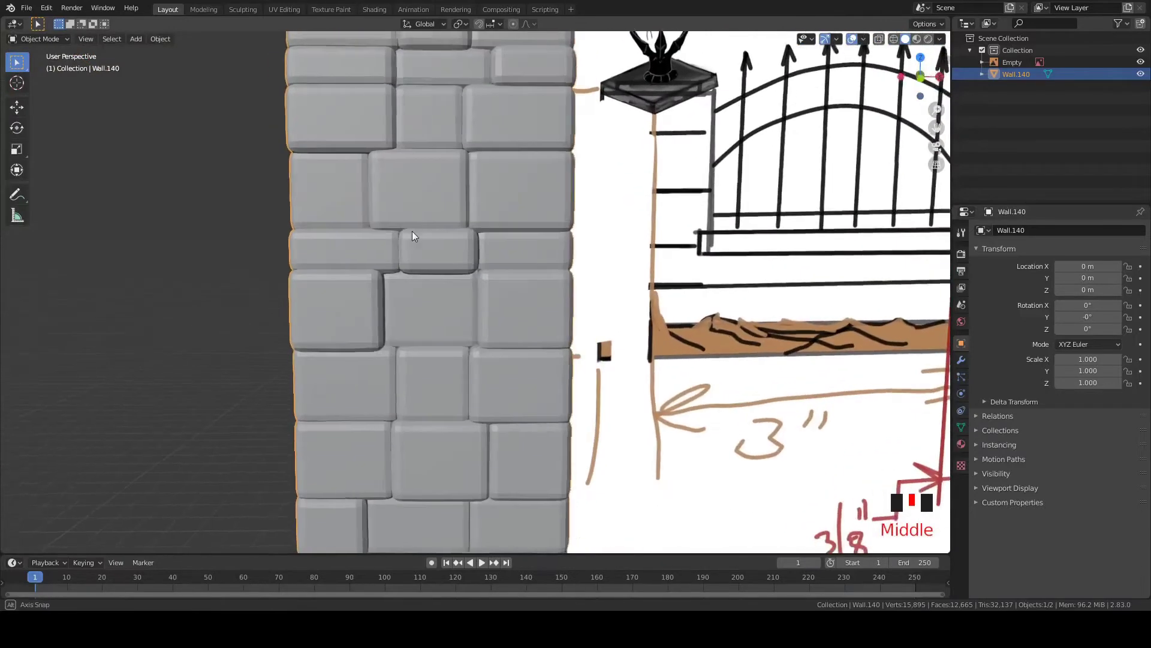
pyautogui.scroll(2, 408, 232)
pyautogui.scroll(2, 408, 233)
pyautogui.keyDown('shift'); pyautogui.moveTo(360, 206); pyautogui.dragTo(435, 226, button='middle'); pyautogui.keyUp('shift')
pyautogui.scroll(4, 473, 288)
pyautogui.scroll(-2, 507, 290)
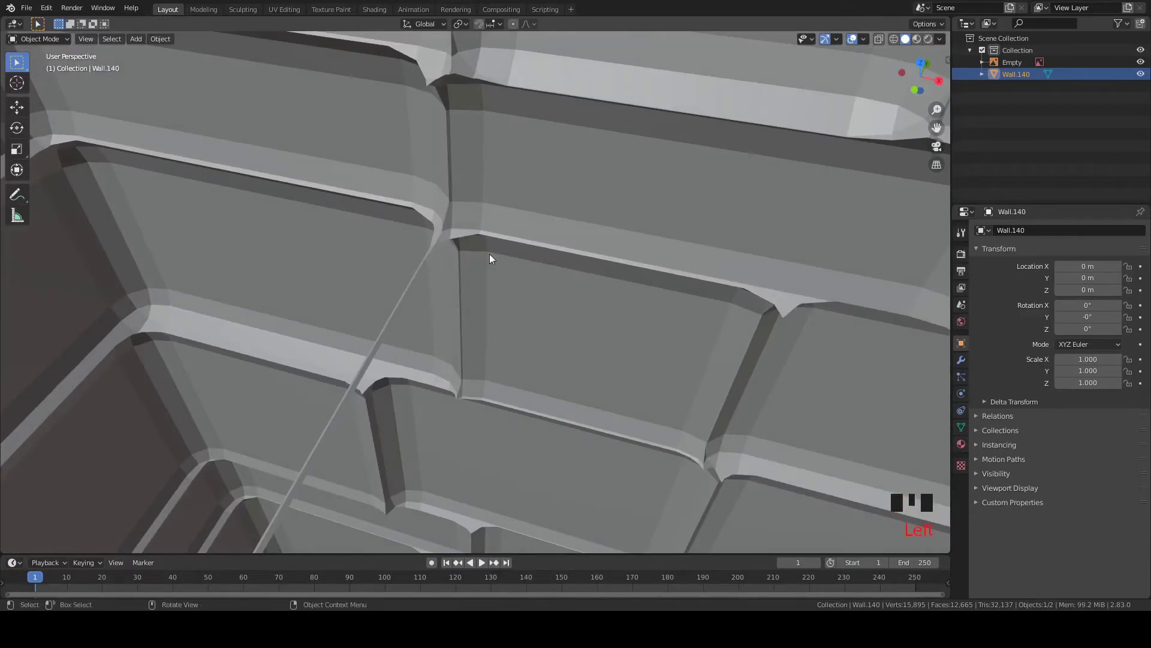
# Delete the stray leftover faces at the interior block corner where the thin diagonal sliver begins.
pyautogui.press('Tab')
pyautogui.scroll(2, 474, 246)
pyautogui.scroll(-2, 418, 203)
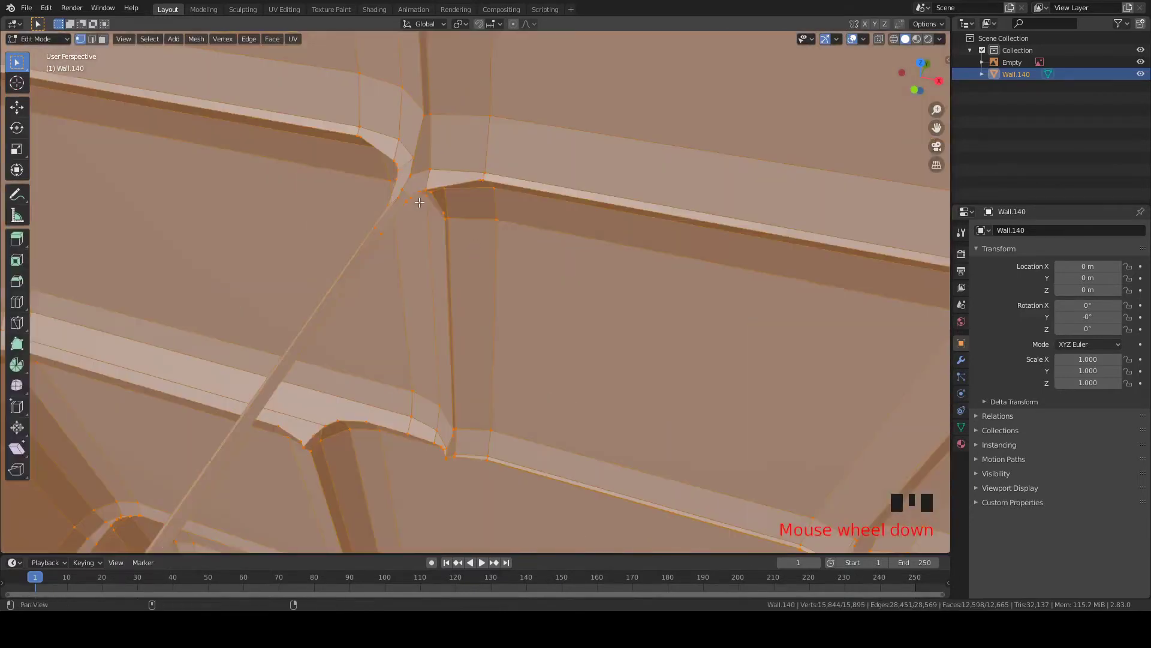
pyautogui.keyDown('shift'); pyautogui.moveTo(419, 202); pyautogui.dragTo(412, 253, button='middle'); pyautogui.keyUp('shift')
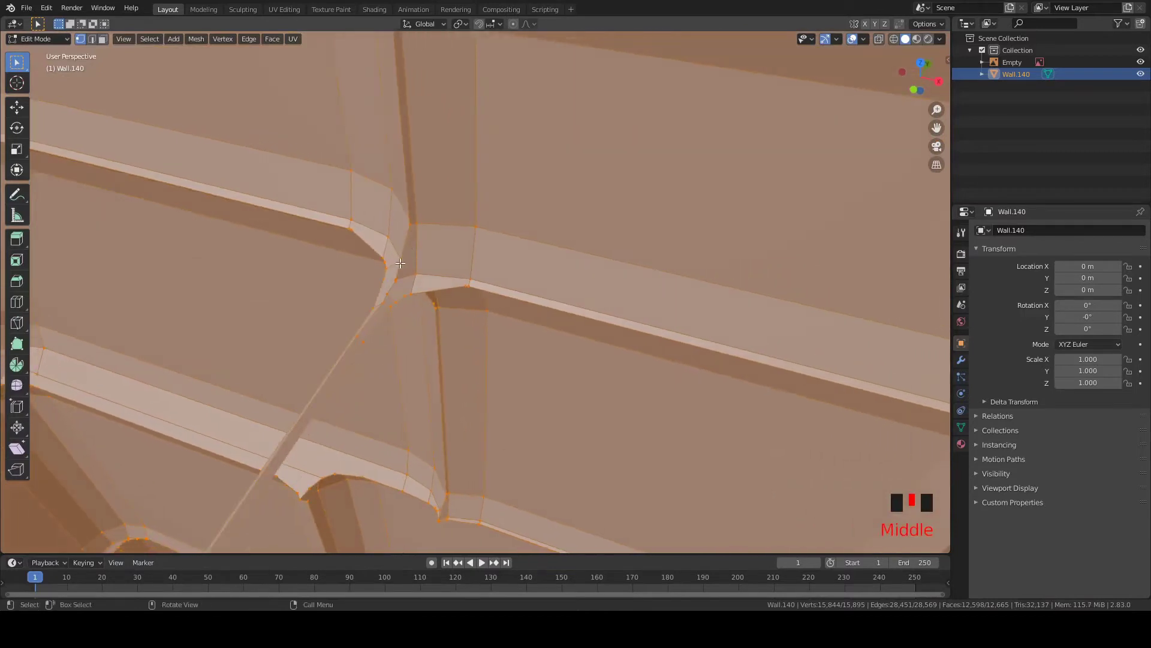
pyautogui.press('3')
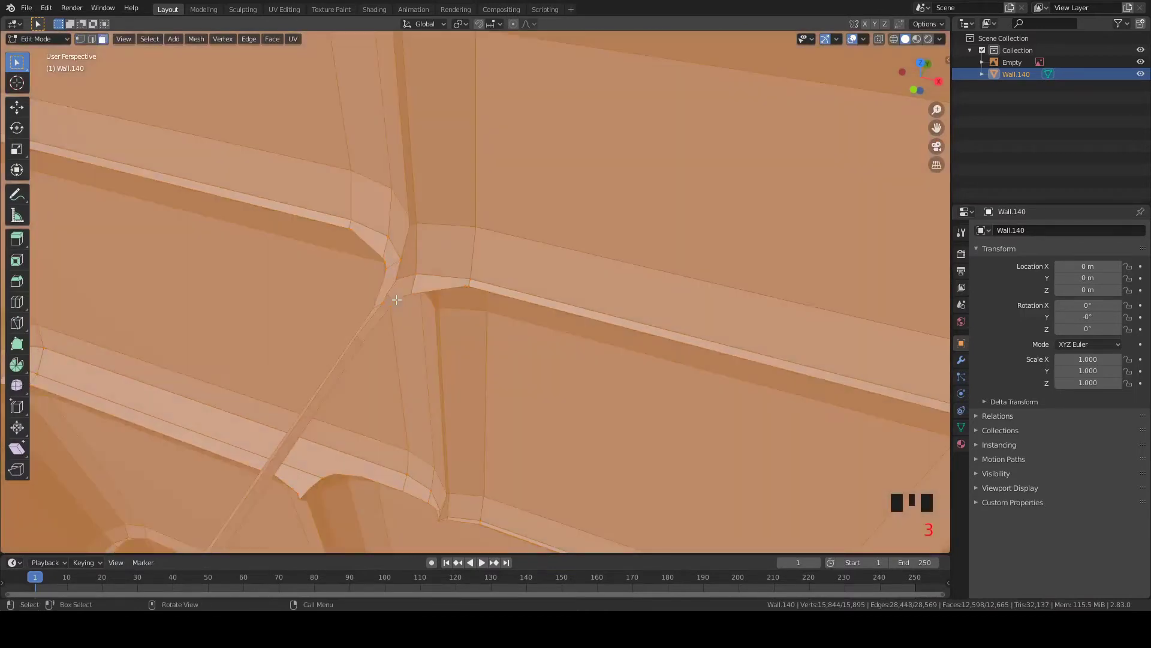
pyautogui.click(392, 291)
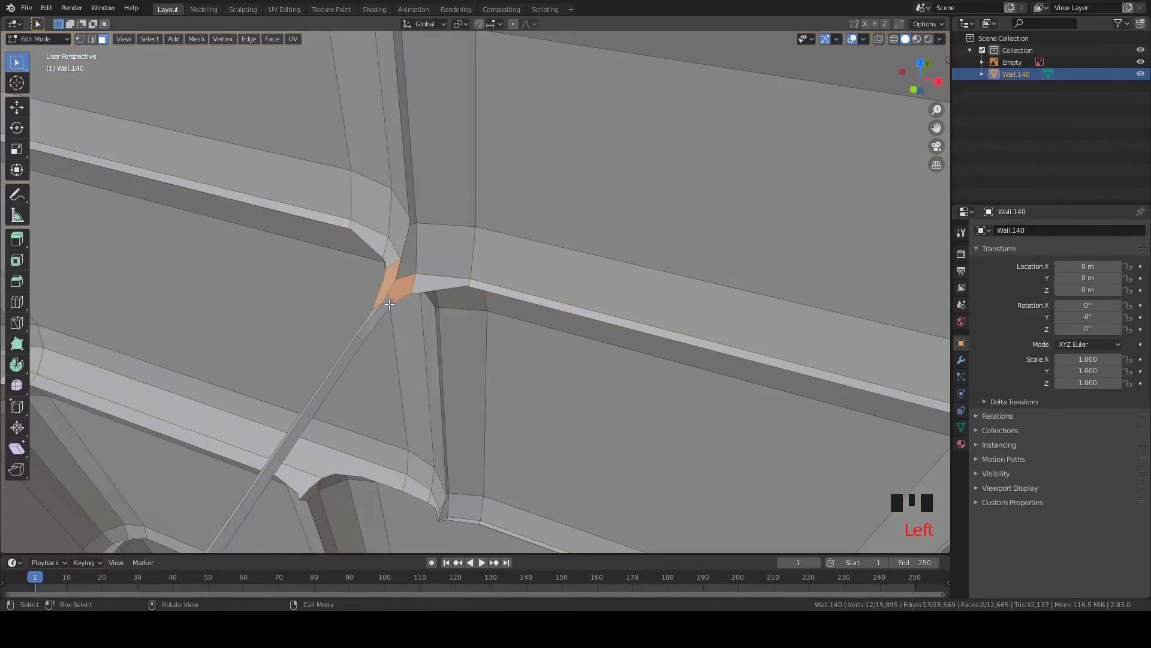
pyautogui.press('Delete')
pyautogui.click(362, 332)
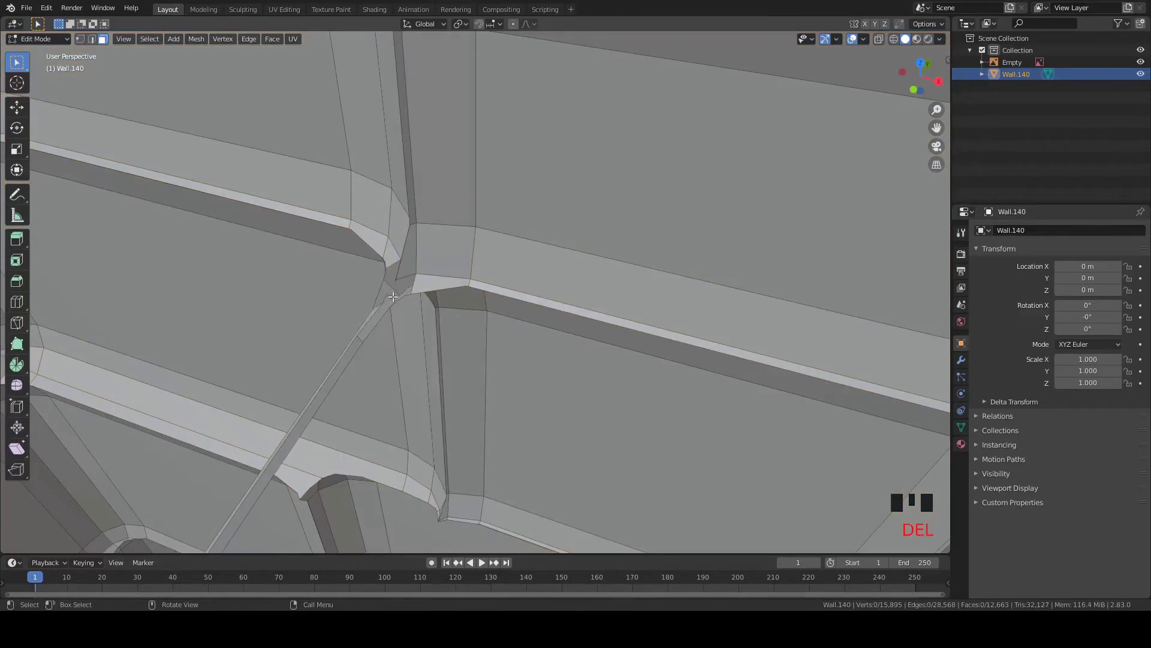
pyautogui.press('Delete')
pyautogui.click(393, 299)
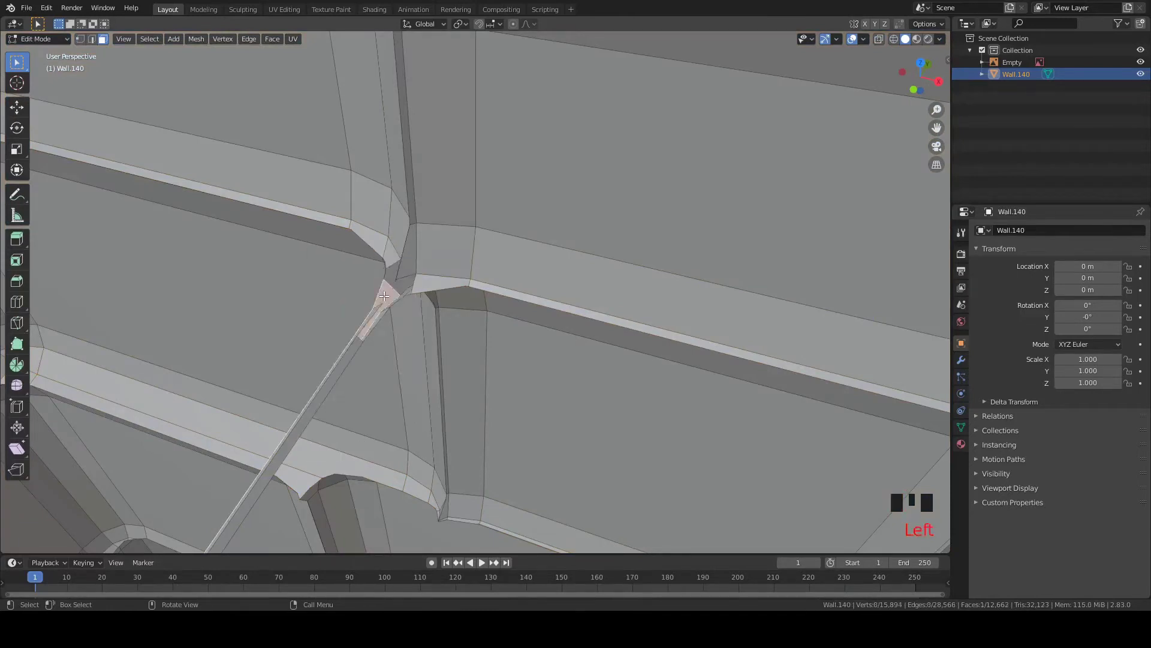
pyautogui.click(397, 299)
pyautogui.press('Delete')
pyautogui.click(397, 301)
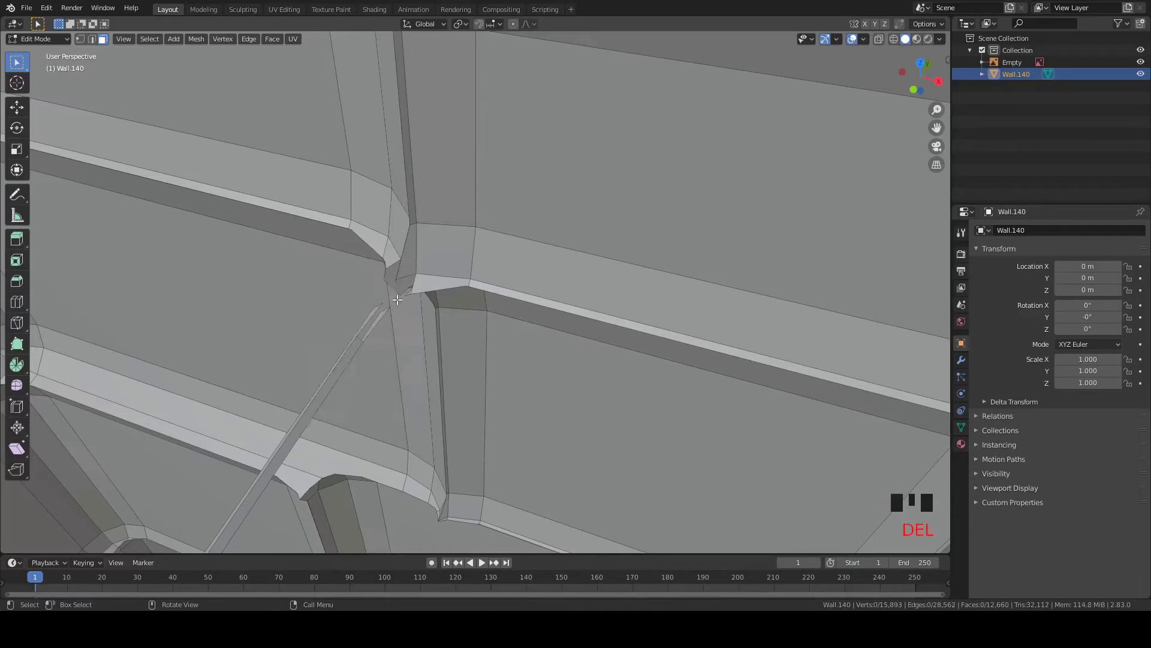
# Merge the boundary vertices around the open hole at the block corner at their center.
pyautogui.moveTo(418, 298); pyautogui.dragTo(429, 293, button='middle')
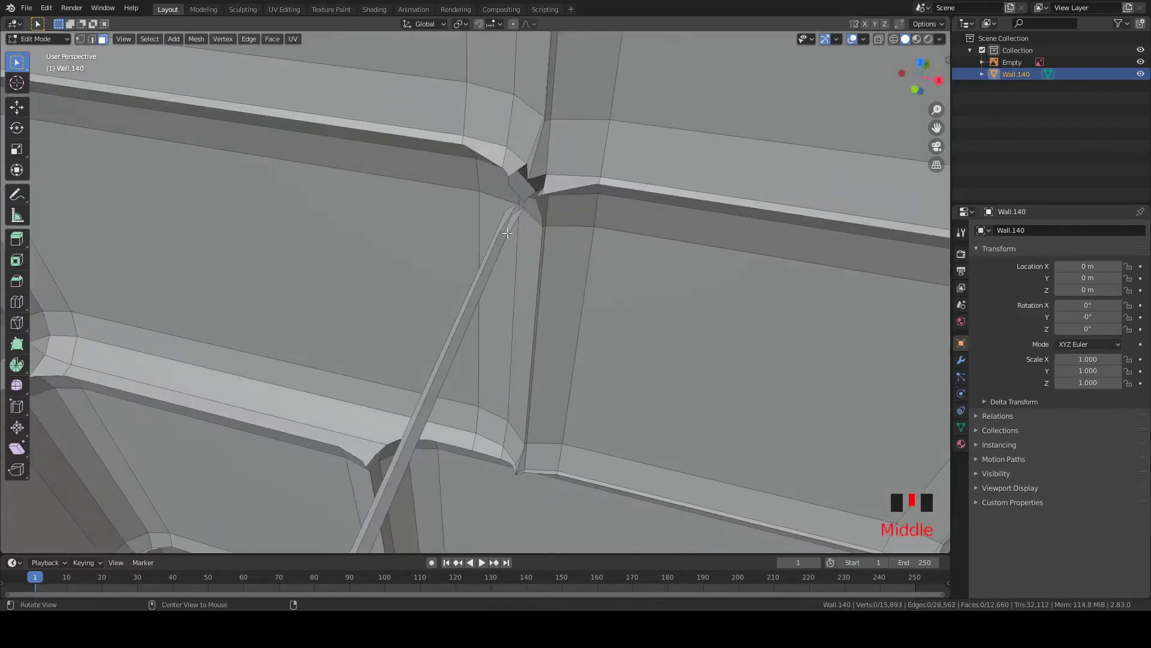
pyautogui.moveTo(519, 200); pyautogui.dragTo(540, 219, button='middle')
pyautogui.scroll(2, 503, 214)
pyautogui.scroll(3, 514, 203)
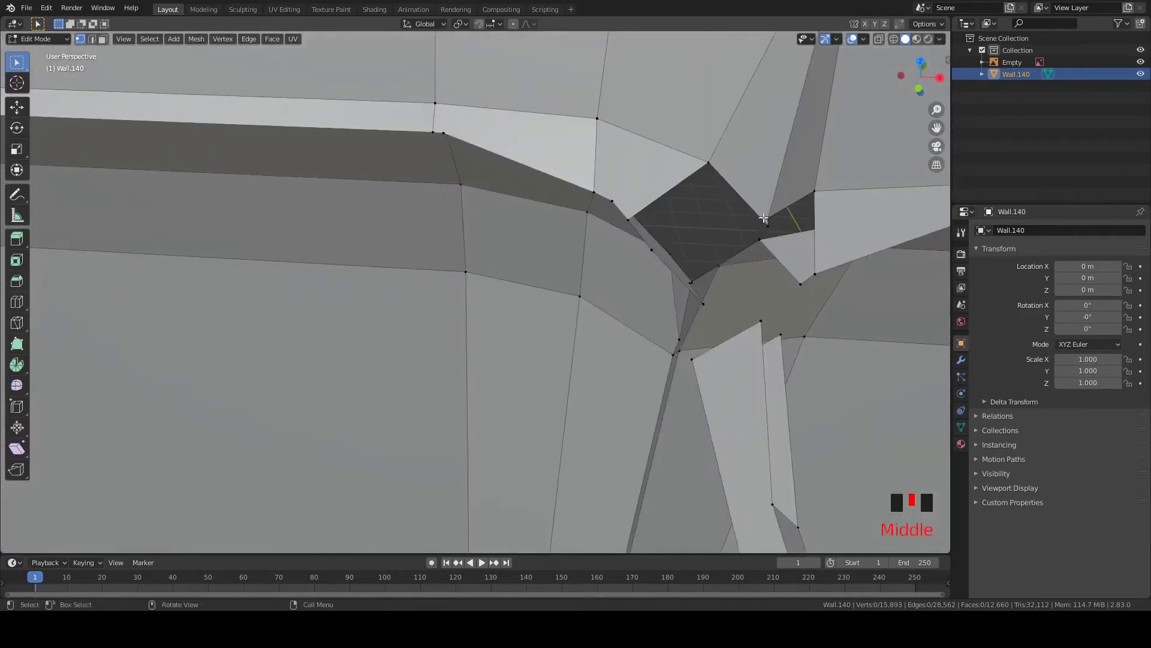
pyautogui.press('m')
pyautogui.keyDown('shift'); pyautogui.moveTo(770, 226); pyautogui.dragTo(681, 234, button='middle'); pyautogui.keyUp('shift')
pyautogui.keyDown('shift'); pyautogui.click(619, 246); pyautogui.keyUp('shift')
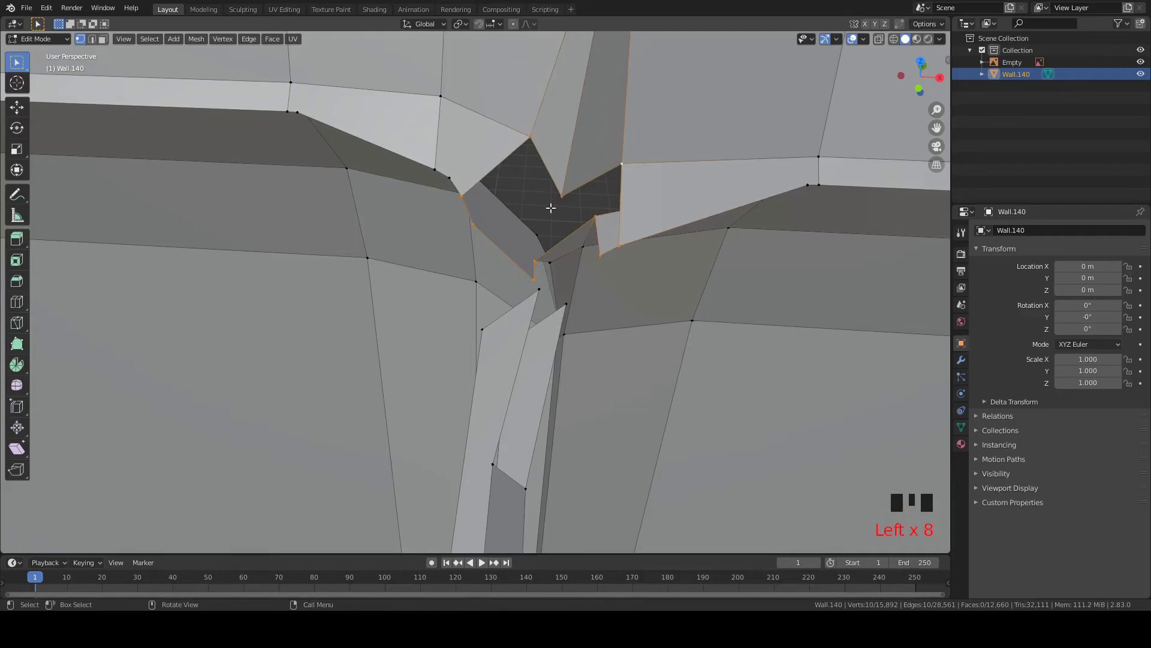
pyautogui.press('m')
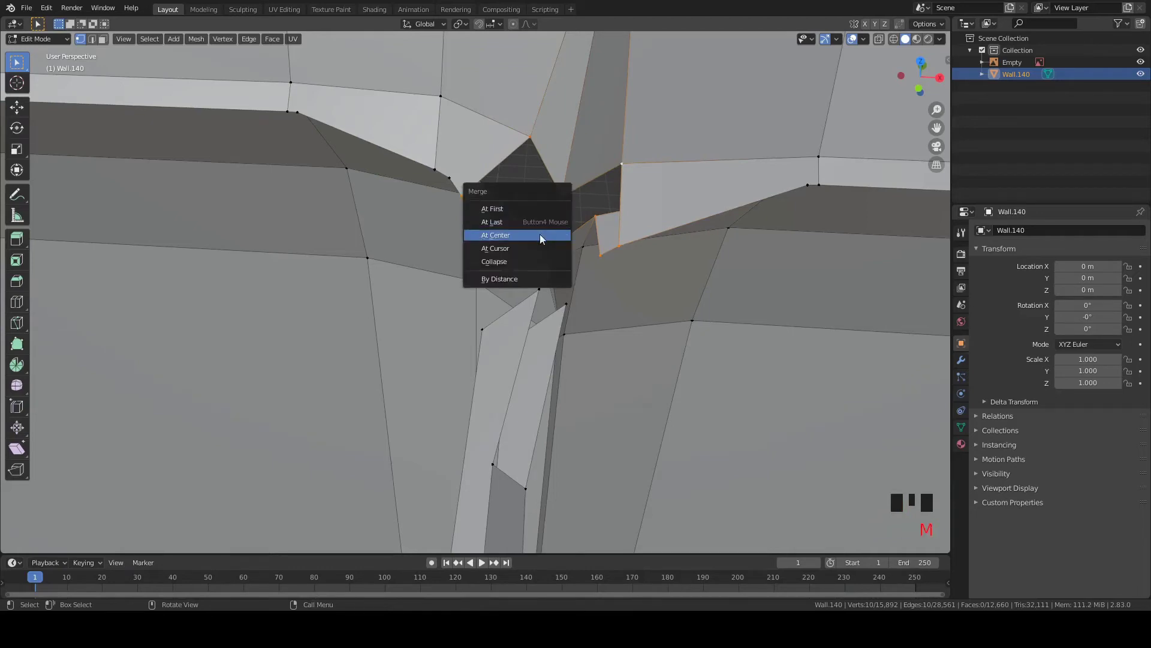
pyautogui.click(539, 234)
# Inspect the merged corner and the neighbouring block joints from inside and outside the wall.
pyautogui.keyDown('shift'); pyautogui.moveTo(570, 276); pyautogui.dragTo(611, 263, button='middle'); pyautogui.keyUp('shift')
pyautogui.scroll(-2, 509, 288)
pyautogui.scroll(8, 419, 200)
pyautogui.scroll(-3, 598, 273)
pyautogui.scroll(-2, 598, 273)
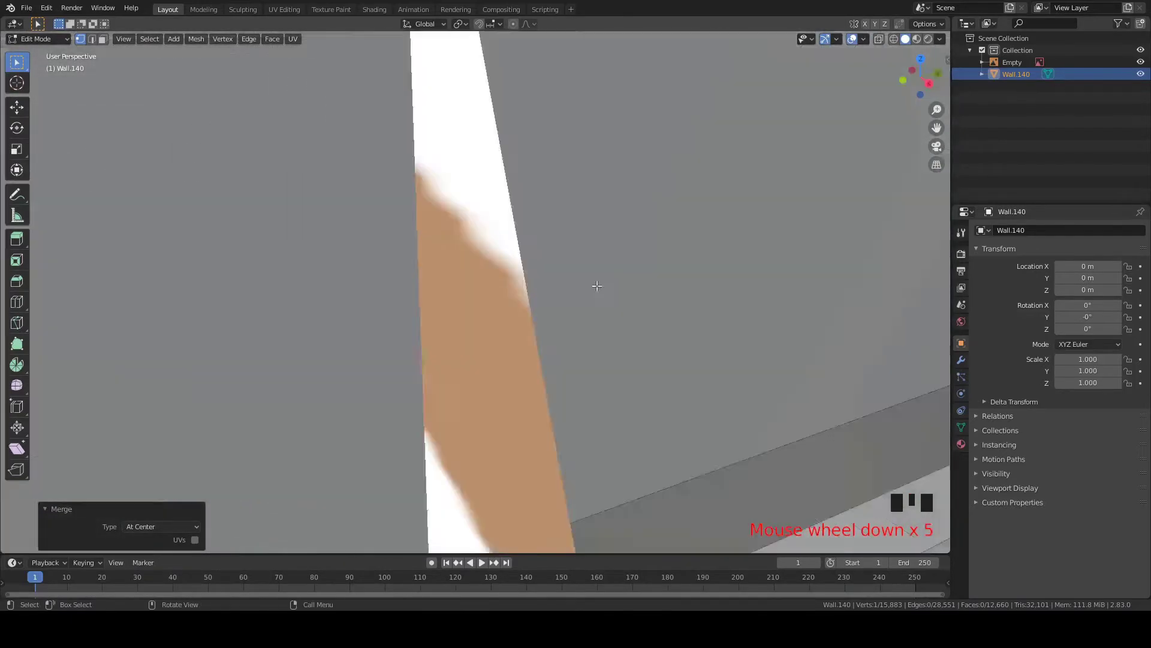
pyautogui.scroll(2, 597, 286)
pyautogui.keyDown('shift'); pyautogui.moveTo(525, 246); pyautogui.dragTo(391, 248, button='middle'); pyautogui.keyUp('shift')
pyautogui.scroll(3, 391, 248)
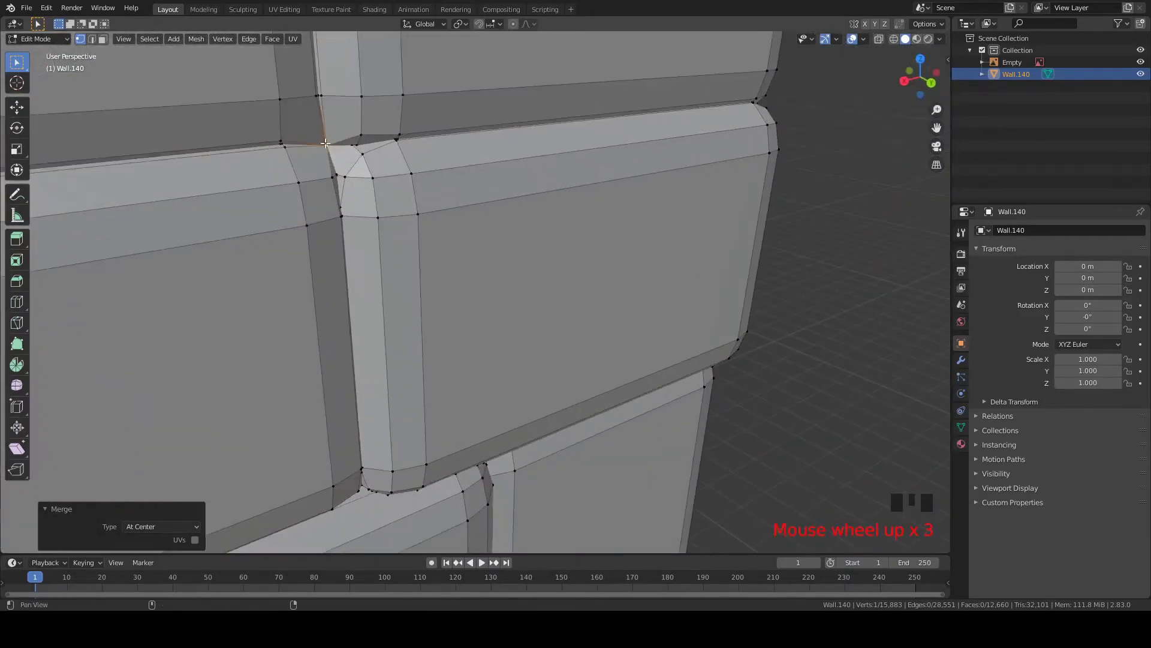
pyautogui.keyDown('shift'); pyautogui.moveTo(326, 143); pyautogui.dragTo(414, 192, button='middle'); pyautogui.keyUp('shift')
# Select the loose thin strip inside the wall with its linked geometry and delete its vertices.
pyautogui.click(412, 206)
pyautogui.moveTo(414, 192)
pyautogui.keyDown('shift'); pyautogui.mouseDown(button='middle')
pyautogui.moveTo(570, 201)
pyautogui.moveTo(410, 177)
pyautogui.mouseUp(button='middle'); pyautogui.keyUp('shift')
pyautogui.hotkey('ctrl', 'z')
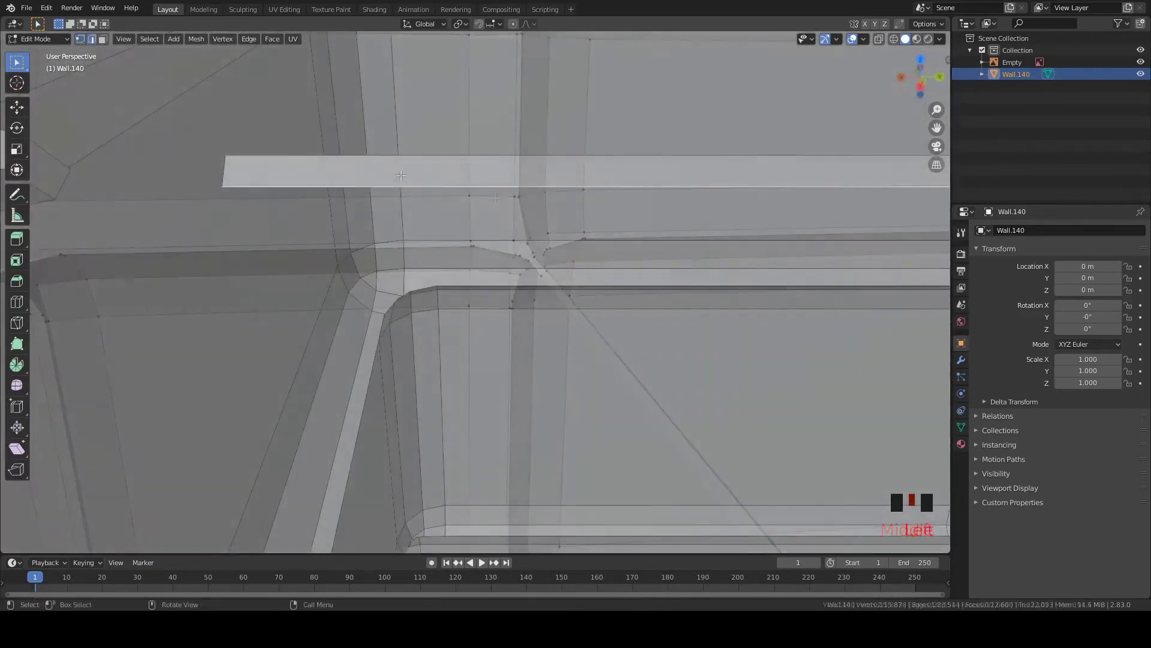
pyautogui.scroll(-8, 411, 177)
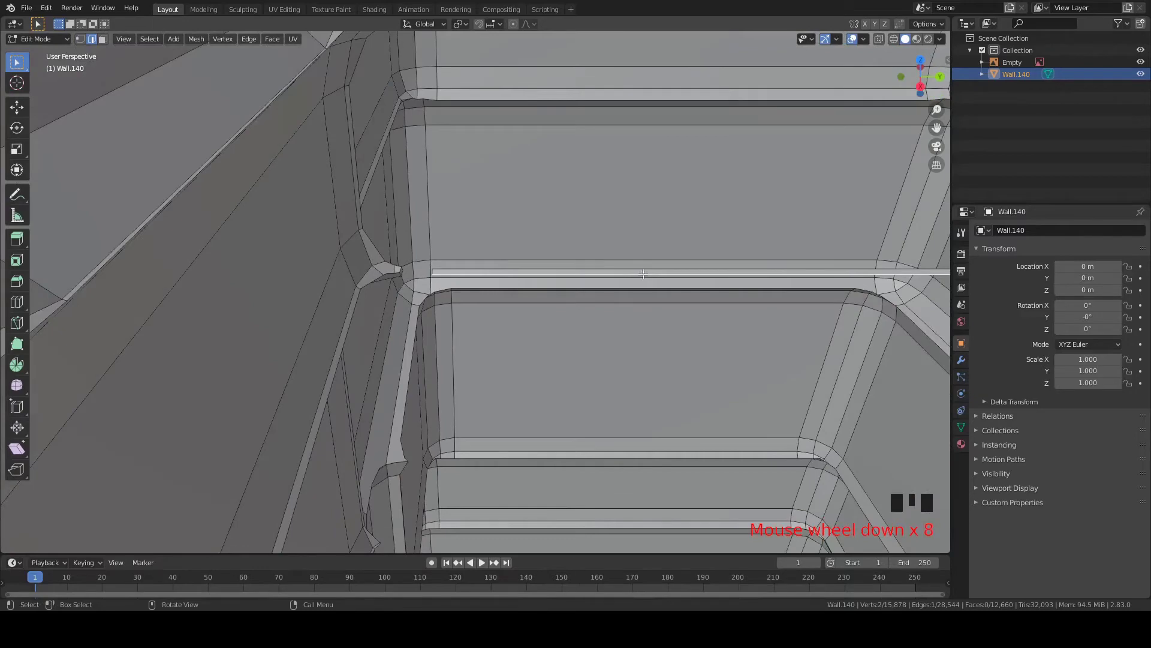
pyautogui.press('l')
pyautogui.moveTo(641, 273); pyautogui.dragTo(616, 269, button='middle')
pyautogui.press('Delete')
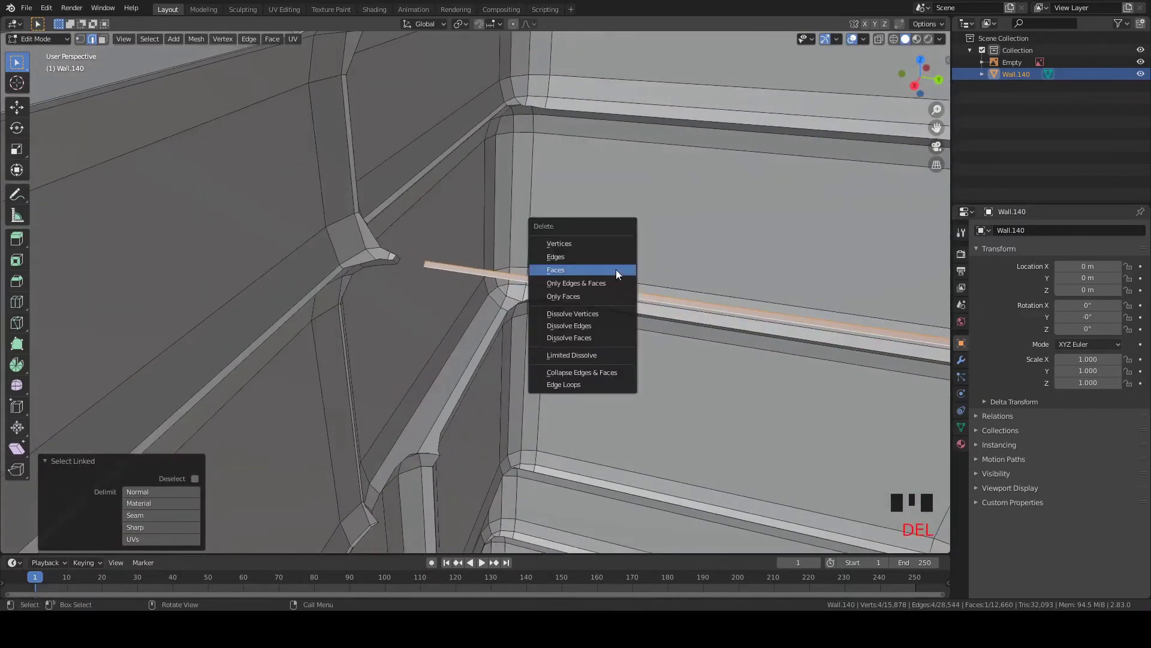
pyautogui.click(600, 243)
# Delete the thin sliver faces along the horizontal seam between two block rows.
pyautogui.keyDown('ctrl'); pyautogui.moveTo(420, 234); pyautogui.dragTo(526, 198, button='middle'); pyautogui.keyUp('ctrl')
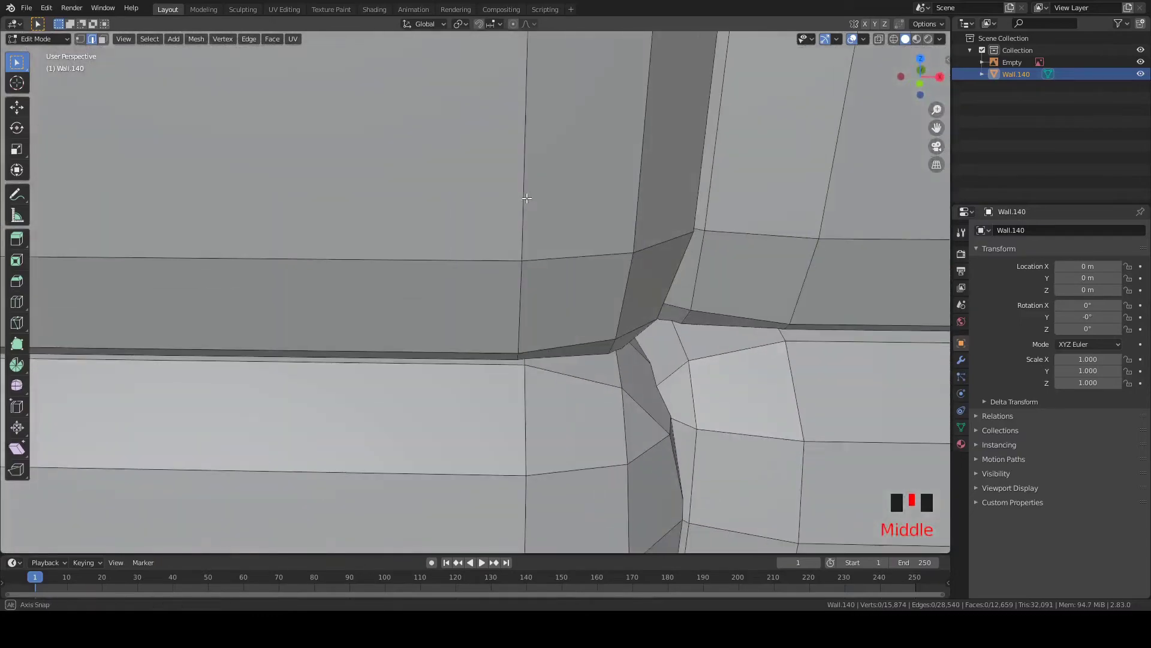
pyautogui.moveTo(564, 238); pyautogui.dragTo(380, 249, button='middle')
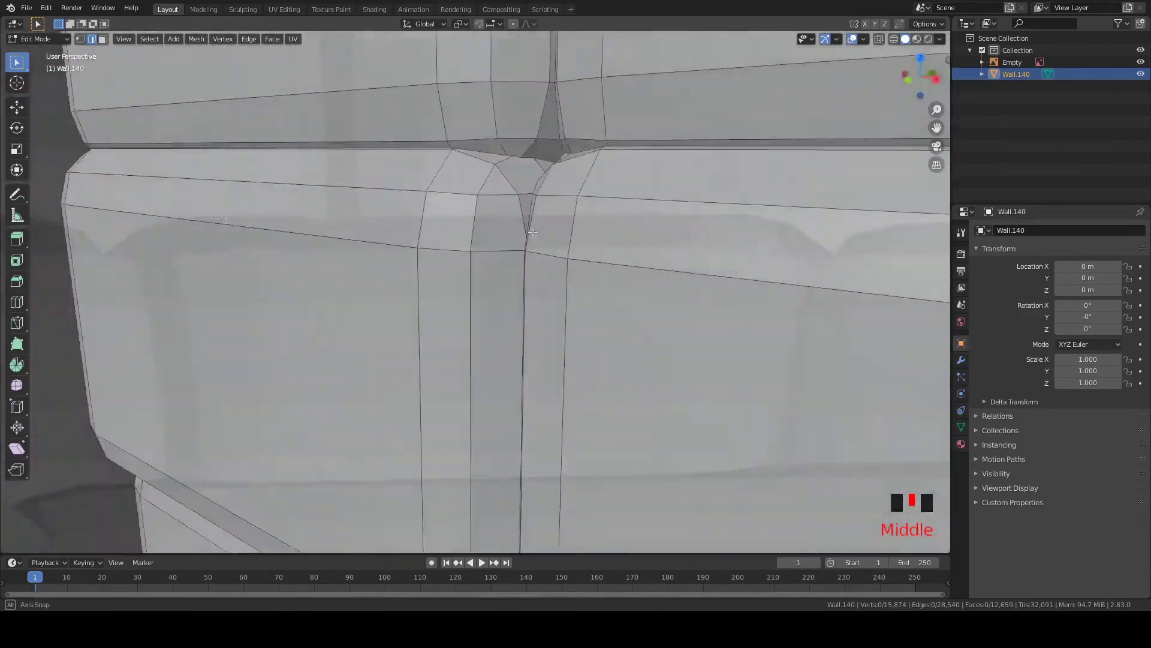
pyautogui.moveTo(270, 228); pyautogui.dragTo(226, 215, button='middle')
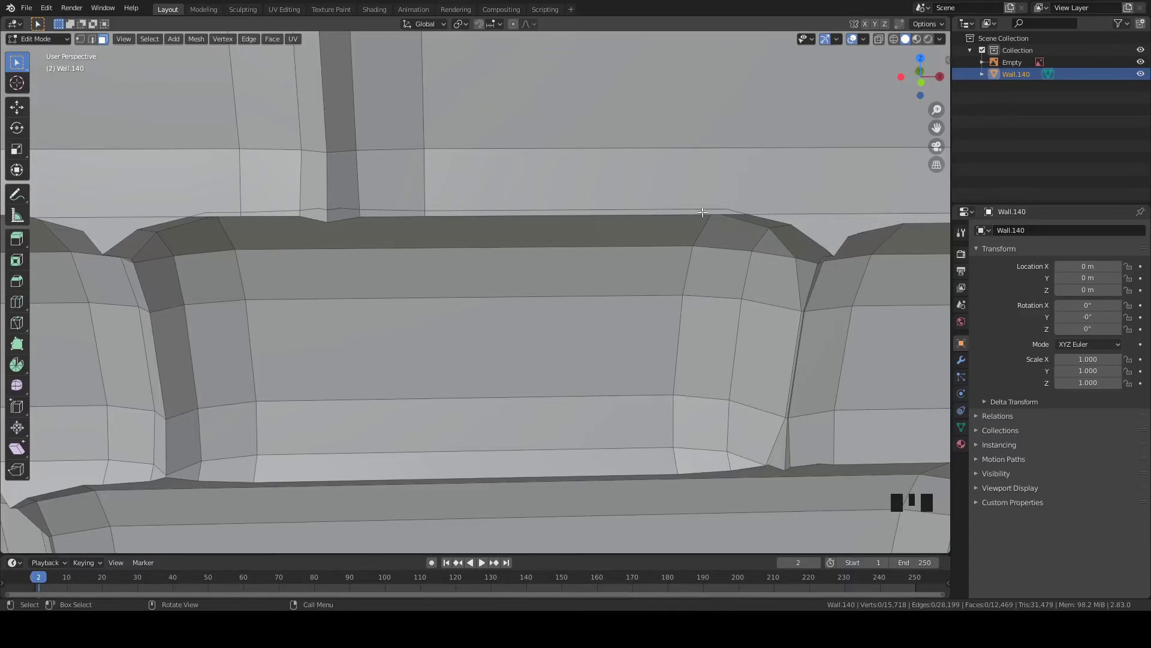
pyautogui.keyDown('shift'); pyautogui.moveTo(638, 253); pyautogui.dragTo(558, 307, button='middle'); pyautogui.keyUp('shift')
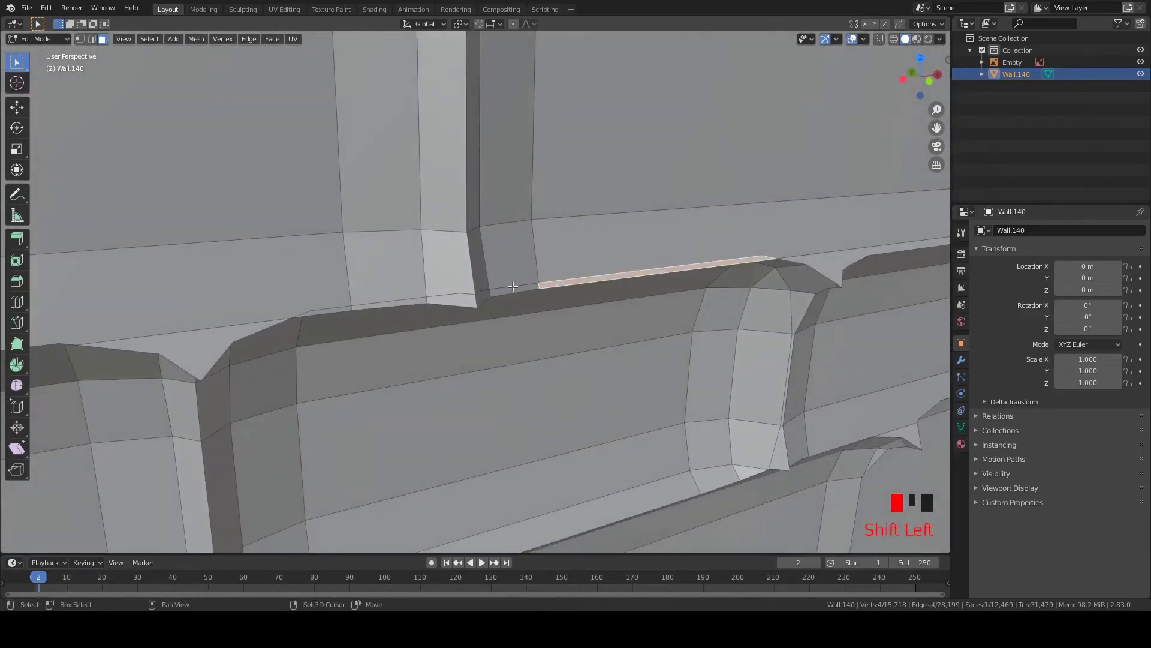
pyautogui.press('Delete')
pyautogui.click(346, 309)
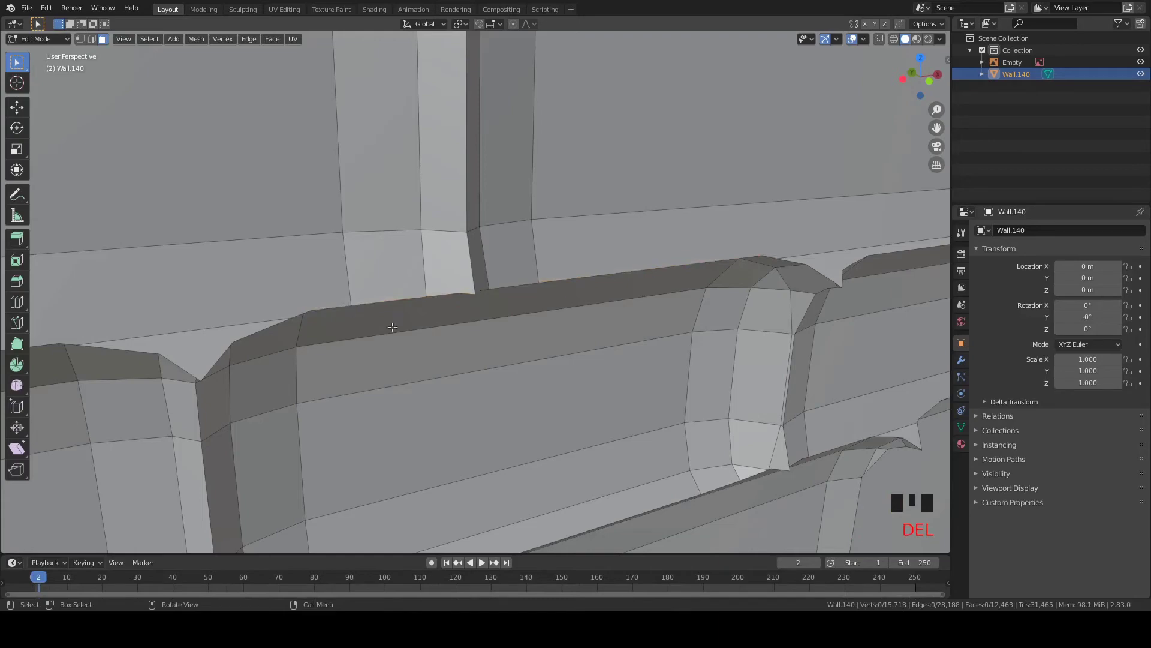
# Switch the wall to wireframe shading in face select mode and display its face normals.
pyautogui.moveTo(707, 283)
pyautogui.keyDown('shift'); pyautogui.mouseDown(button='middle')
pyautogui.moveTo(399, 329)
pyautogui.moveTo(485, 368)
pyautogui.mouseUp(button='middle'); pyautogui.keyUp('shift')
pyautogui.hotkey('shift', 'z')
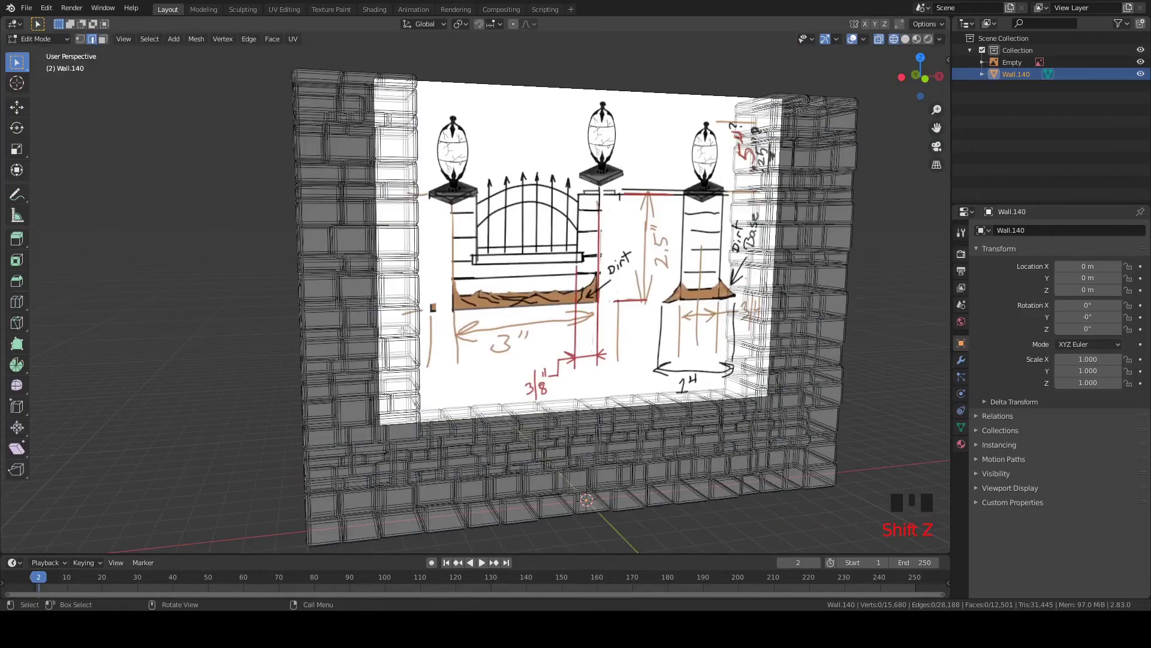
pyautogui.moveTo(400, 332)
pyautogui.mouseDown(button='middle')
pyautogui.moveTo(495, 390)
pyautogui.moveTo(614, 352)
pyautogui.moveTo(593, 314)
pyautogui.moveTo(771, 285)
pyautogui.mouseUp(button='middle')
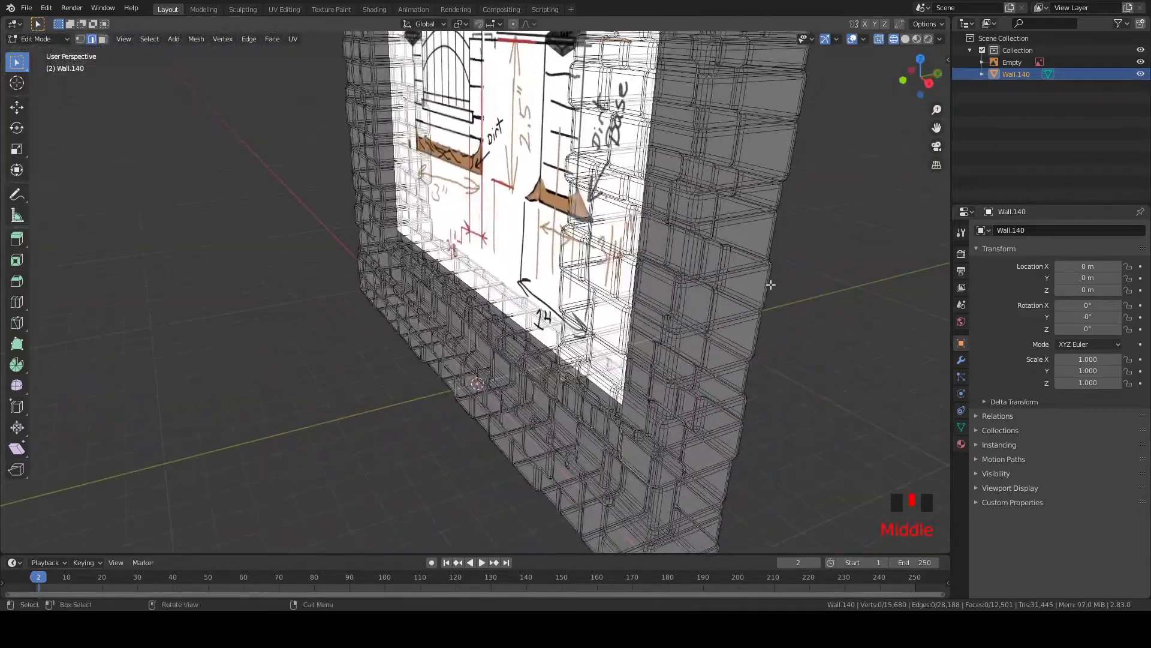
pyautogui.press('3')
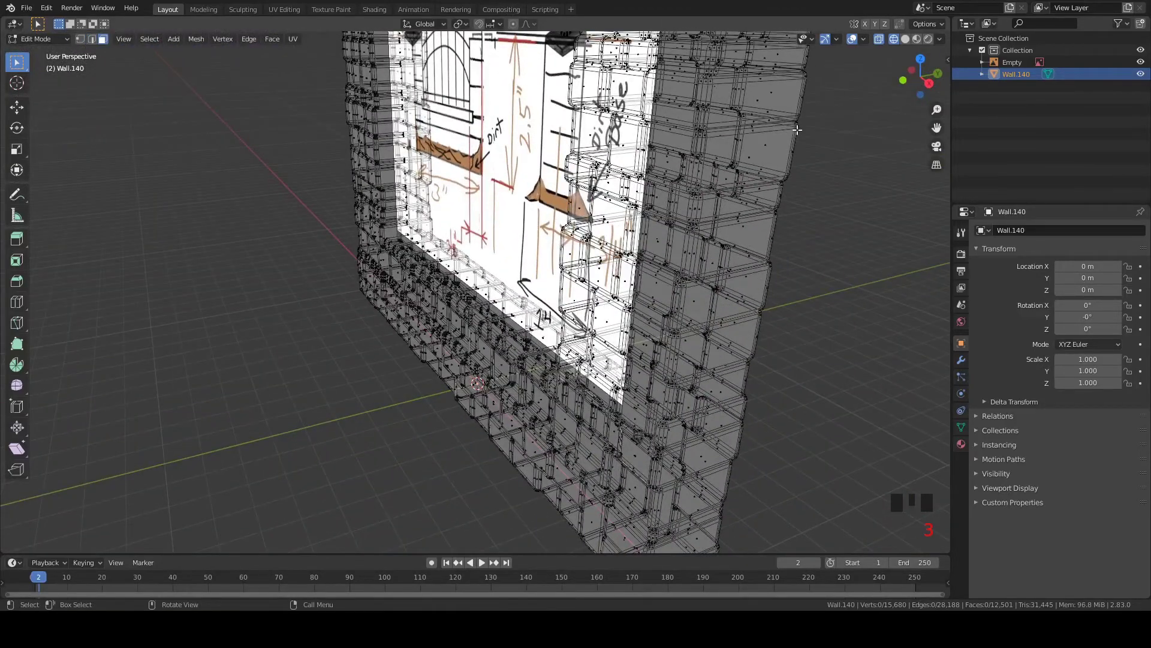
pyautogui.click(863, 39)
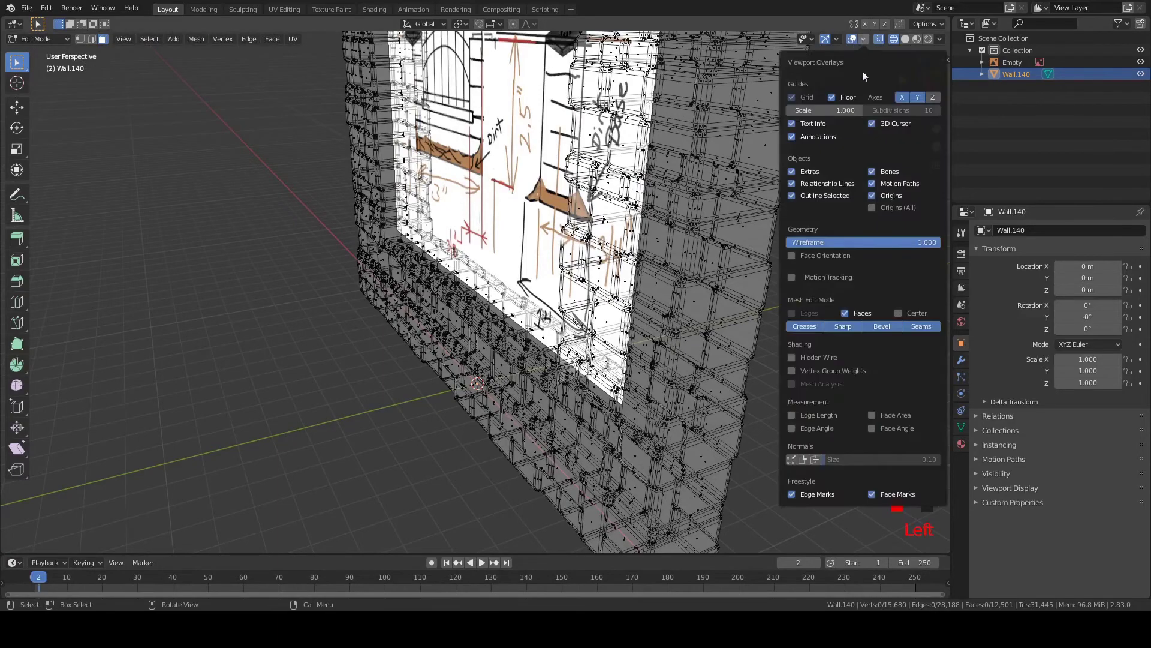
pyautogui.click(815, 460)
# Examine the face normals from several sides of the wall and pillars for leftover interior faces.
pyautogui.moveTo(771, 368)
pyautogui.keyDown('shift'); pyautogui.mouseDown(button='middle')
pyautogui.moveTo(627, 404)
pyautogui.moveTo(549, 301)
pyautogui.moveTo(573, 331)
pyautogui.moveTo(532, 326)
pyautogui.moveTo(535, 282)
pyautogui.moveTo(557, 264)
pyautogui.moveTo(599, 255)
pyautogui.moveTo(617, 405)
pyautogui.mouseUp(button='middle'); pyautogui.keyUp('shift')
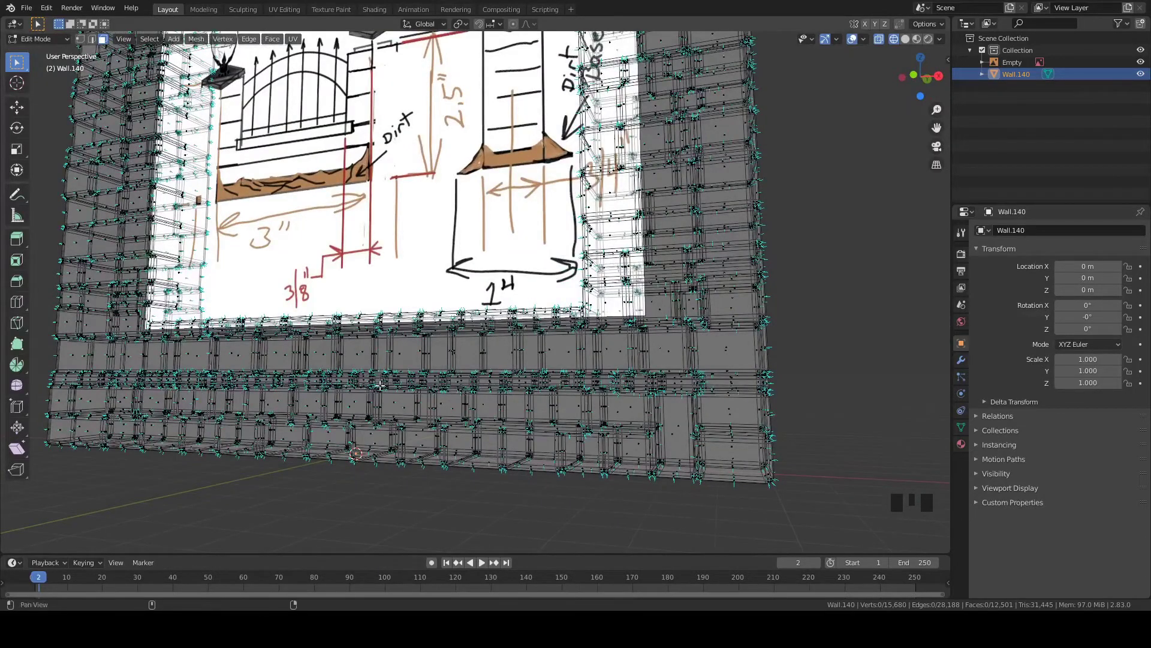
pyautogui.keyDown('shift'); pyautogui.moveTo(380, 385); pyautogui.dragTo(598, 337, button='middle'); pyautogui.keyUp('shift')
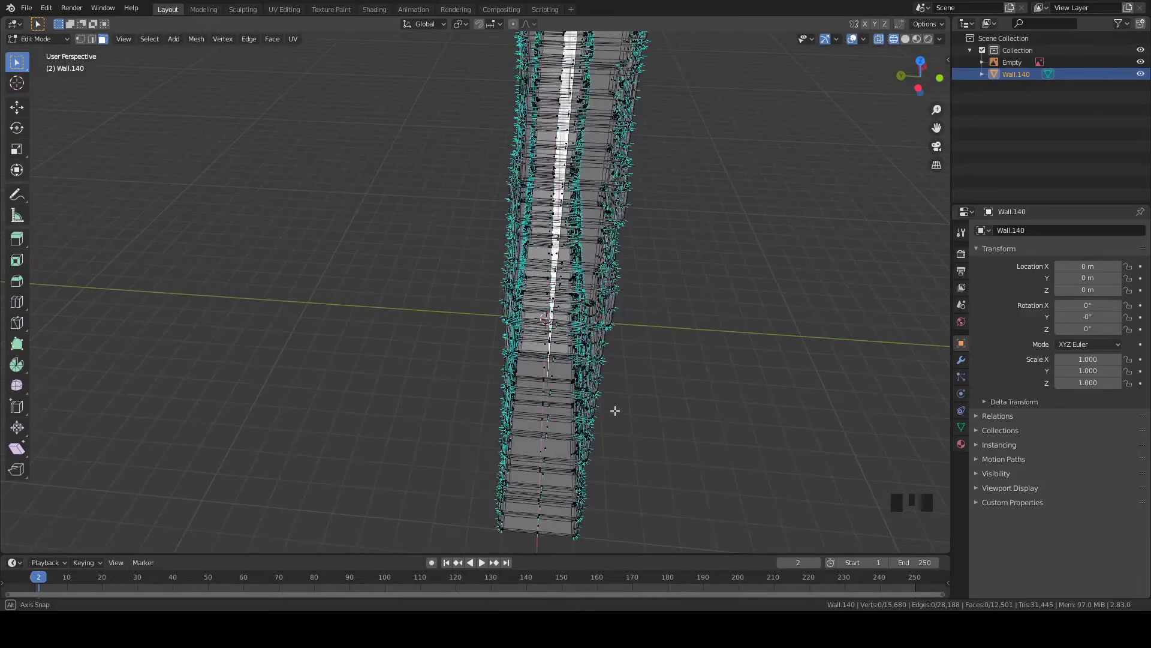
pyautogui.moveTo(615, 412)
pyautogui.mouseDown(button='middle')
pyautogui.moveTo(588, 426)
pyautogui.moveTo(467, 429)
pyautogui.moveTo(496, 354)
pyautogui.mouseUp(button='middle')
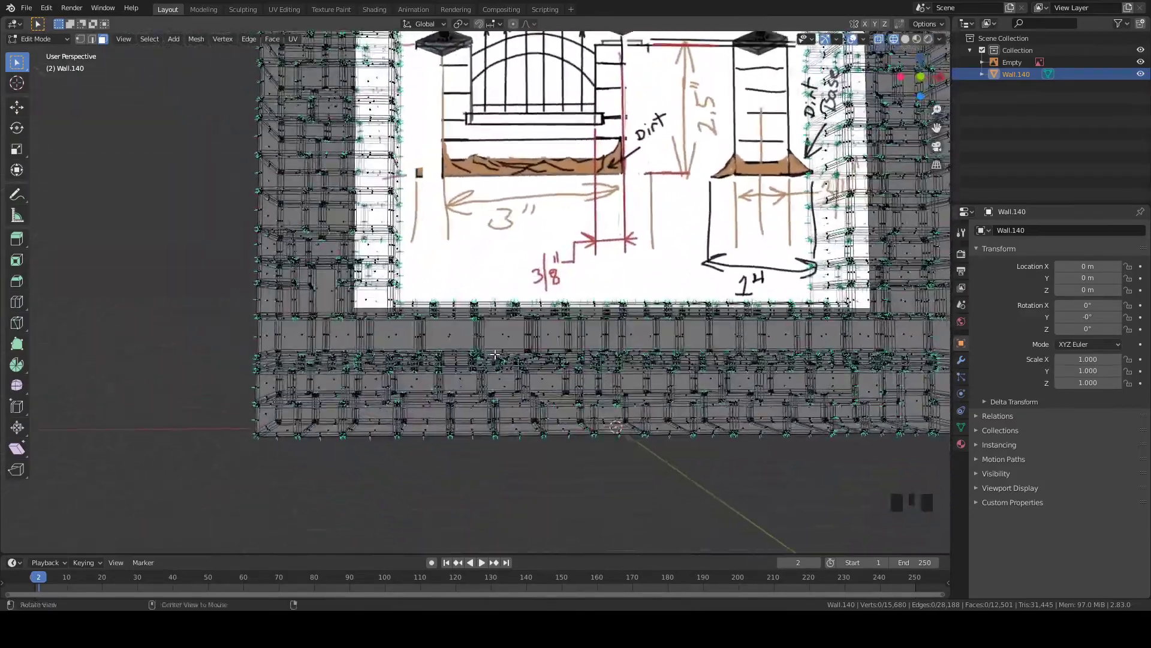
pyautogui.moveTo(370, 312); pyautogui.dragTo(480, 319, button='middle')
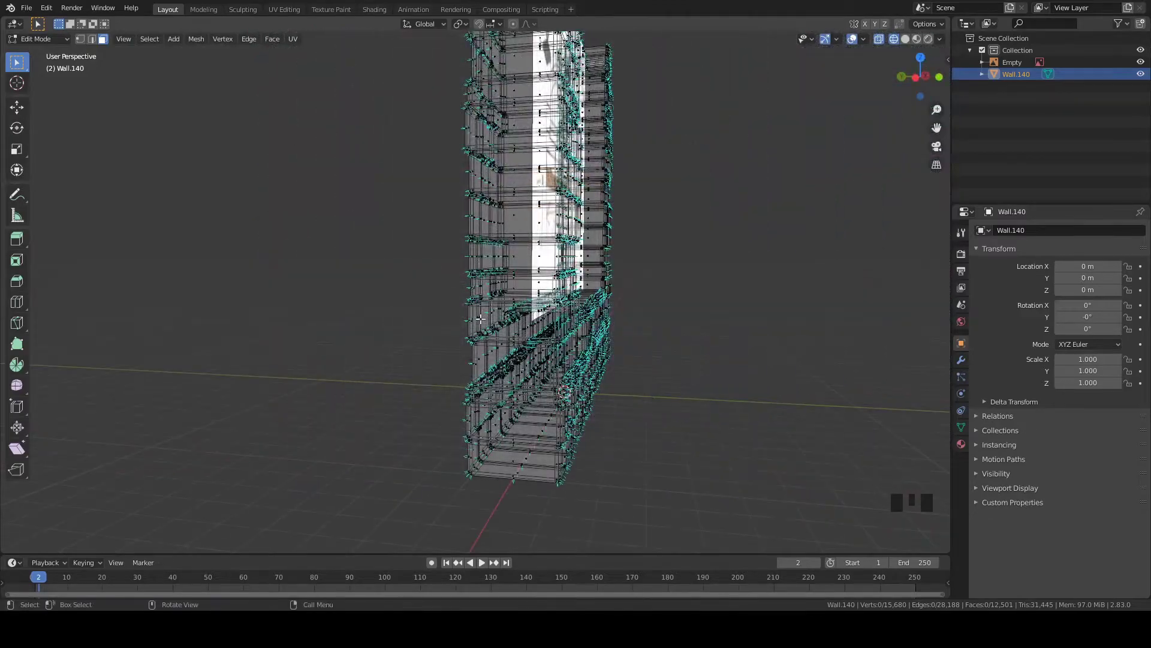
pyautogui.moveTo(506, 228)
pyautogui.keyDown('shift'); pyautogui.mouseDown(button='middle')
pyautogui.moveTo(451, 270)
pyautogui.moveTo(485, 307)
pyautogui.moveTo(662, 318)
pyautogui.moveTo(418, 257)
pyautogui.moveTo(563, 339)
pyautogui.mouseUp(button='middle'); pyautogui.keyUp('shift')
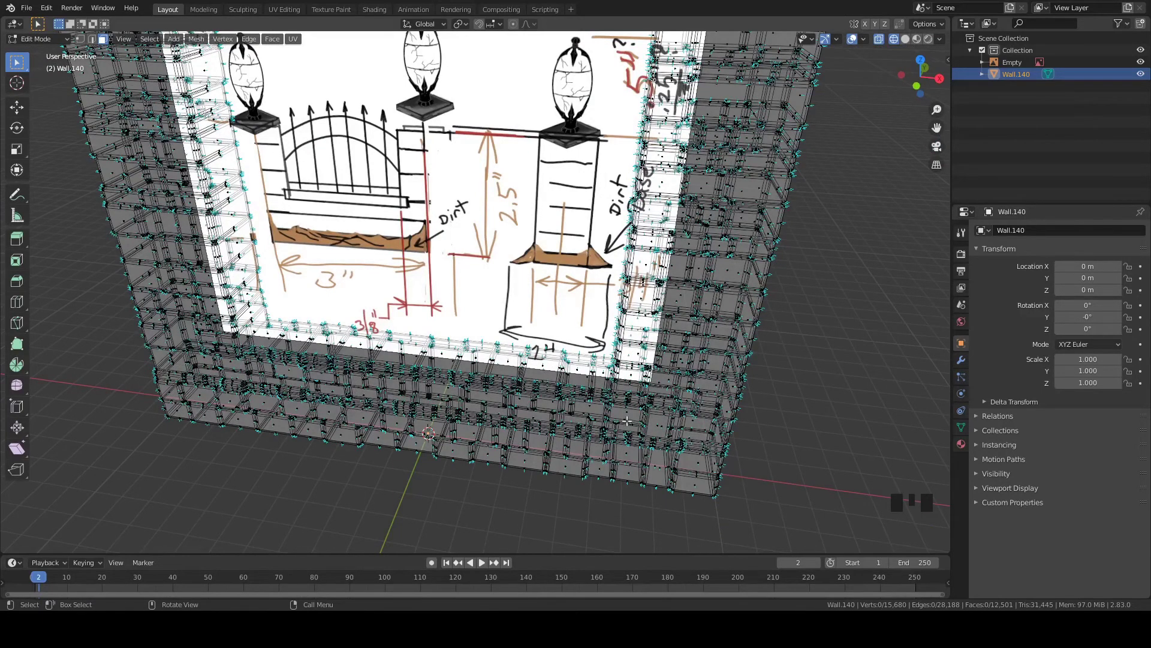
pyautogui.keyDown('shift'); pyautogui.moveTo(346, 272); pyautogui.dragTo(521, 283, button='middle'); pyautogui.keyUp('shift')
pyautogui.scroll(-2, 500, 232)
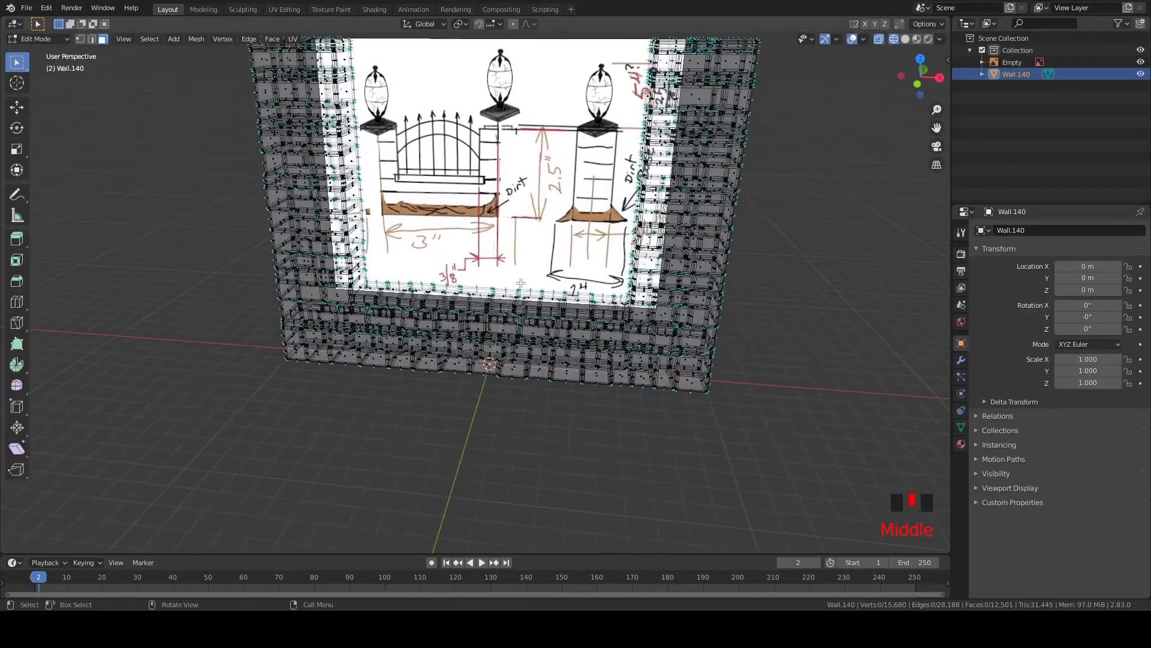